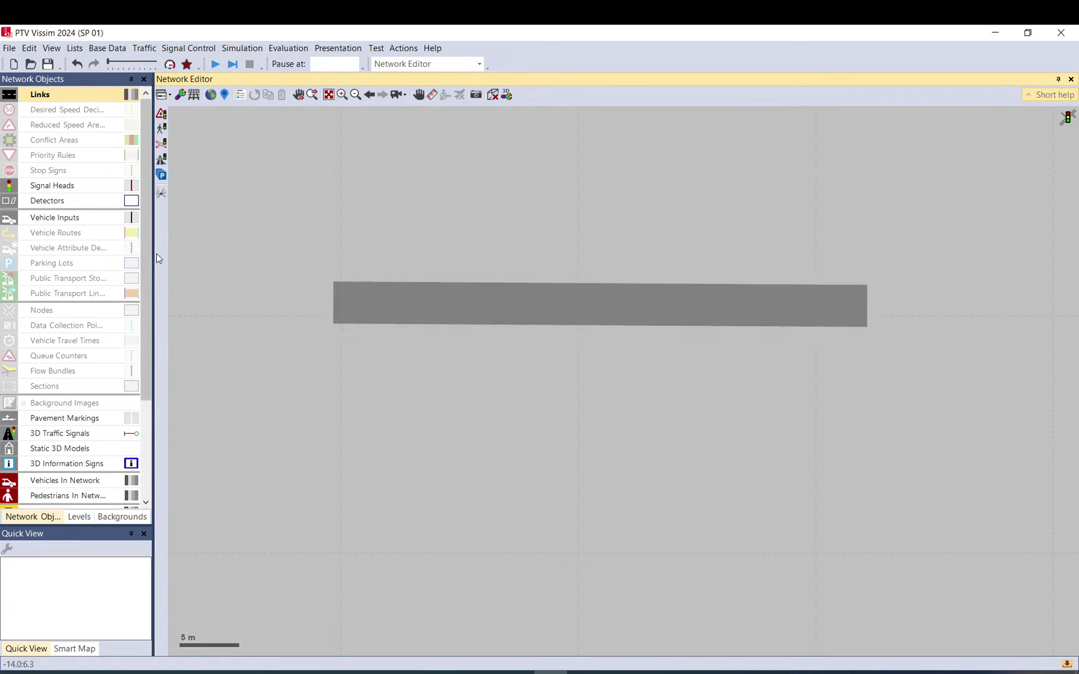
# Switch the Network Objects panel to Vehicle Inputs for the single-link network
pyautogui.click(116, 218)
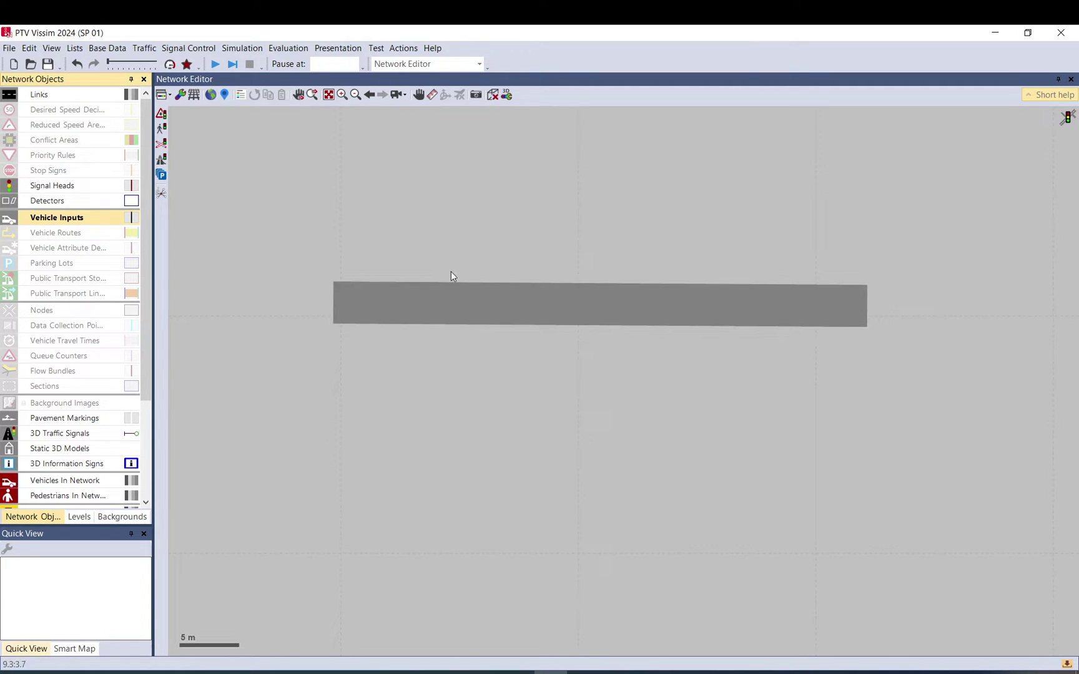
# Add vehicle input 1 at the start of link 1 and show the vehicle inputs list
pyautogui.keyDown('ctrl'); pyautogui.rightClick(495, 304); pyautogui.keyUp('ctrl')
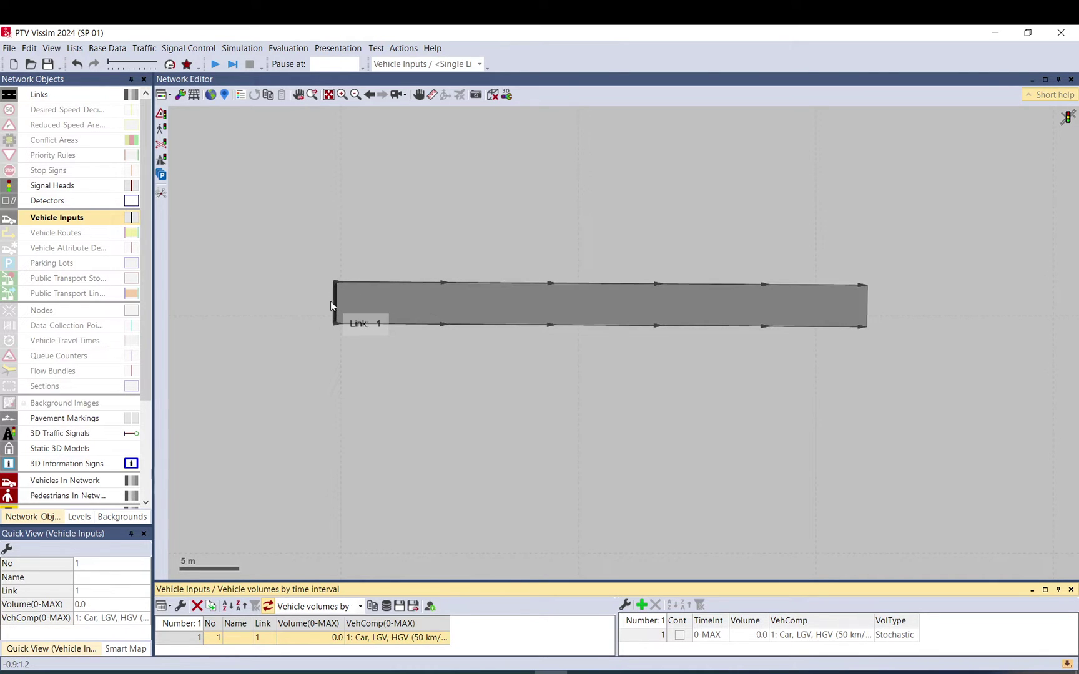
pyautogui.click(319, 342)
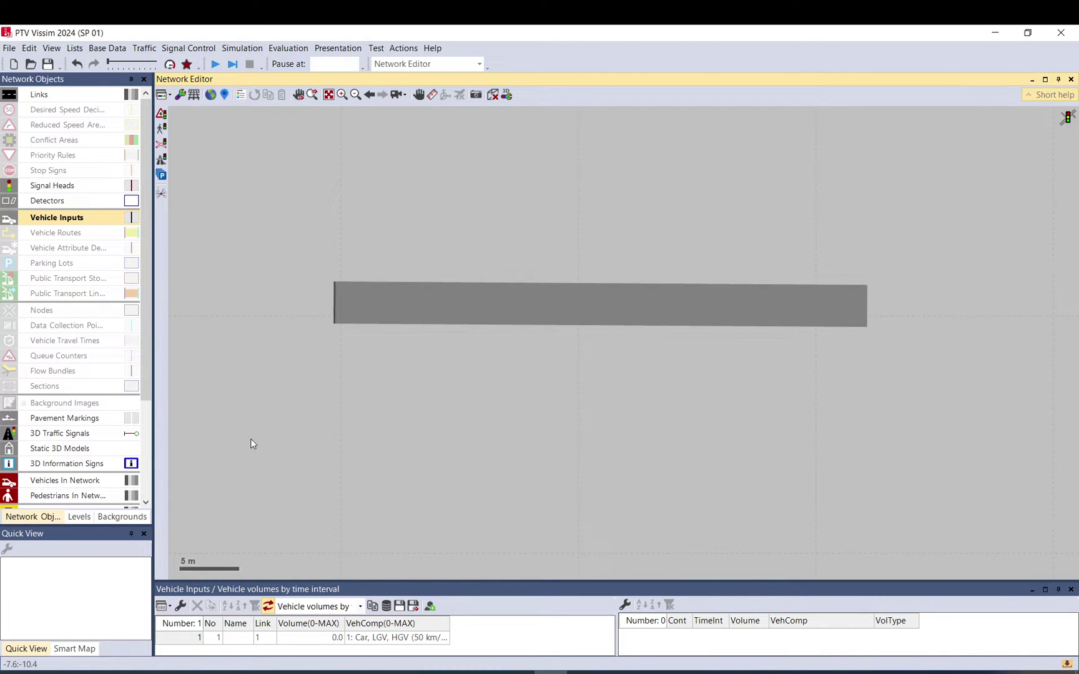
pyautogui.click(335, 309)
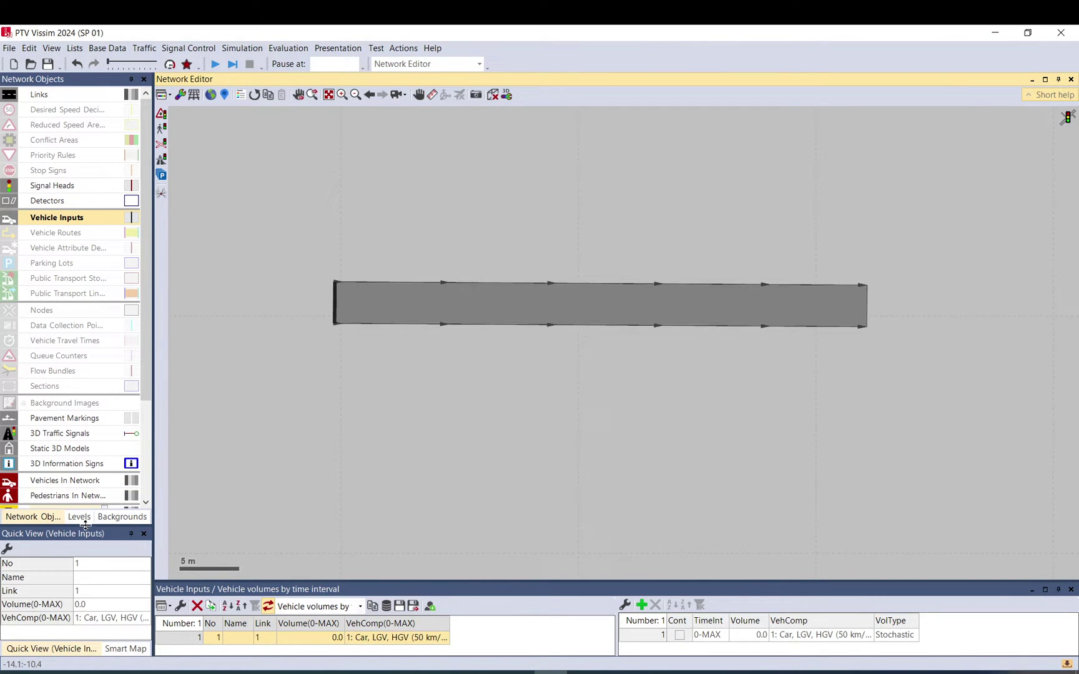
pyautogui.moveTo(85, 525); pyautogui.dragTo(87, 463)
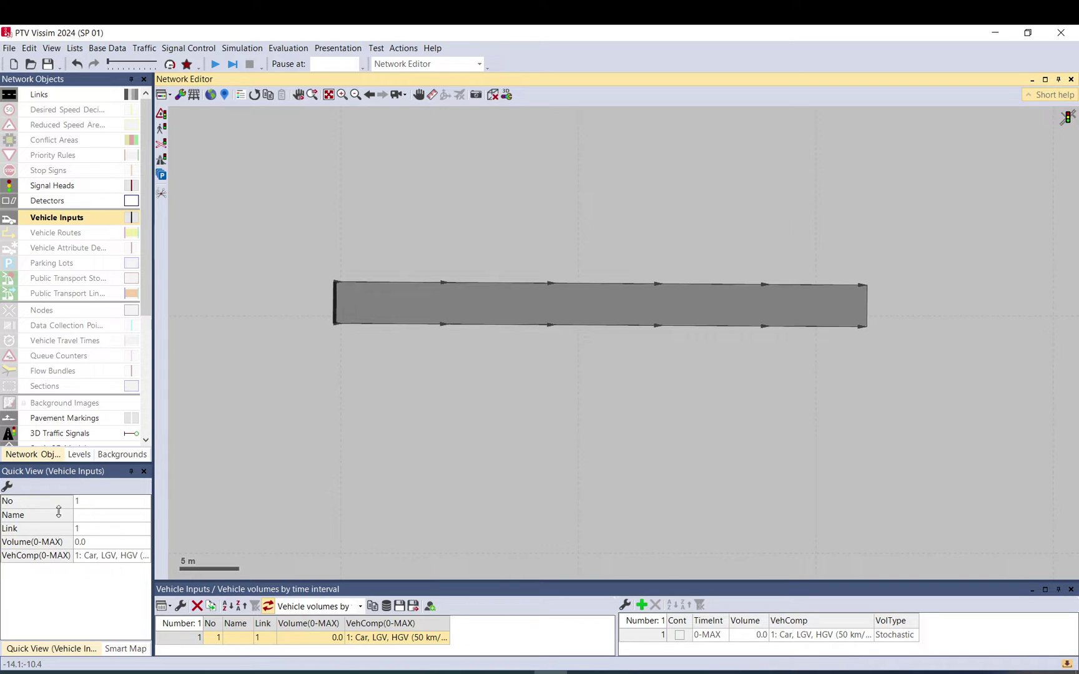
pyautogui.click(94, 543)
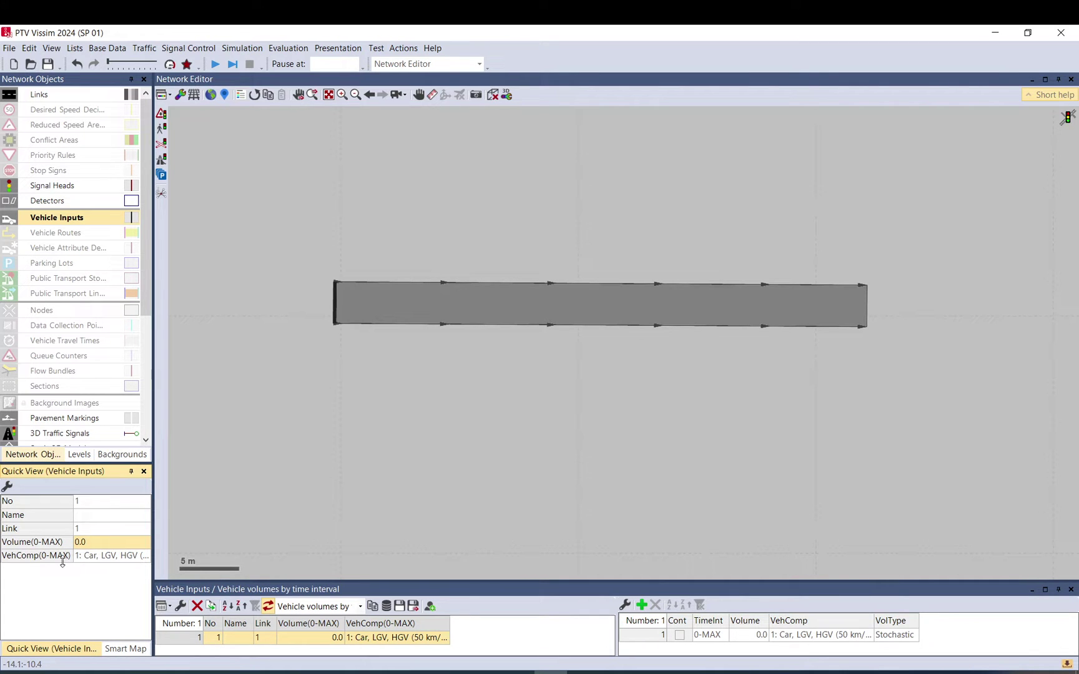
pyautogui.rightClick(68, 220)
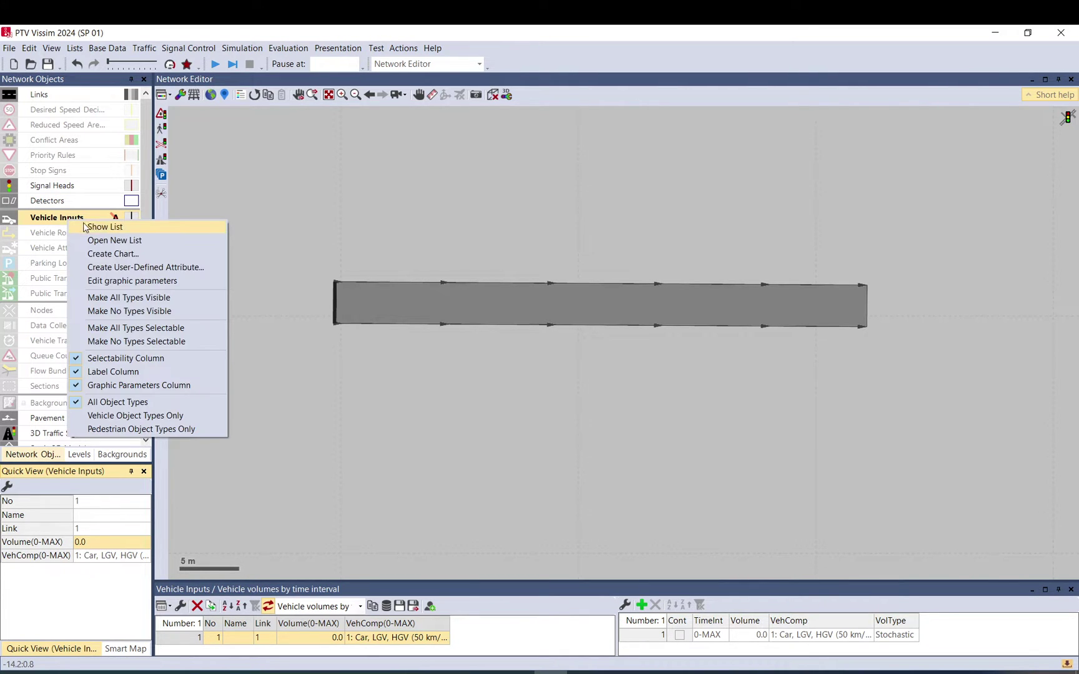
pyautogui.click(89, 228)
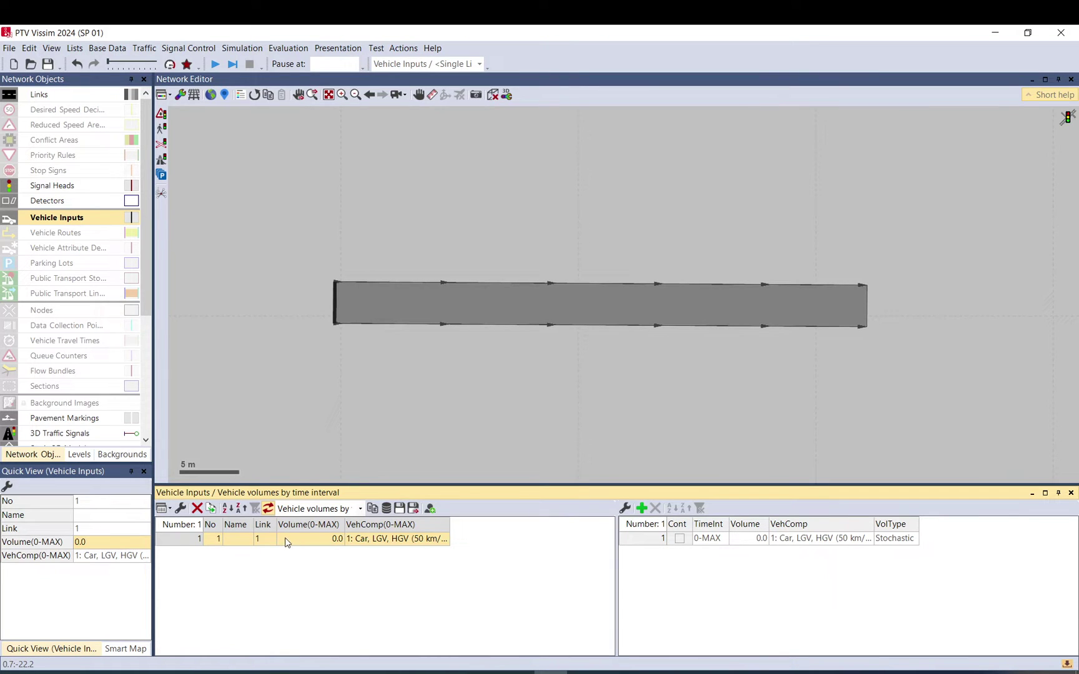
# Give vehicle input 1 a 0-MAX volume of 1000 with composition Car, LGV, HGV
pyautogui.click(311, 541)
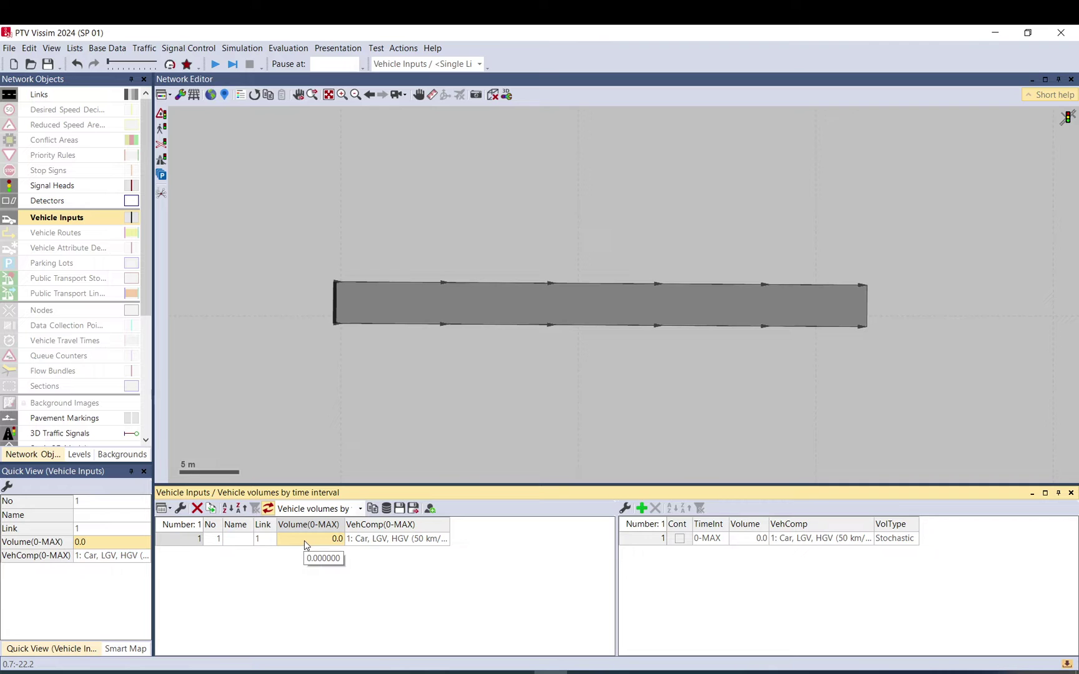
pyautogui.click(305, 540)
pyautogui.write('1000')
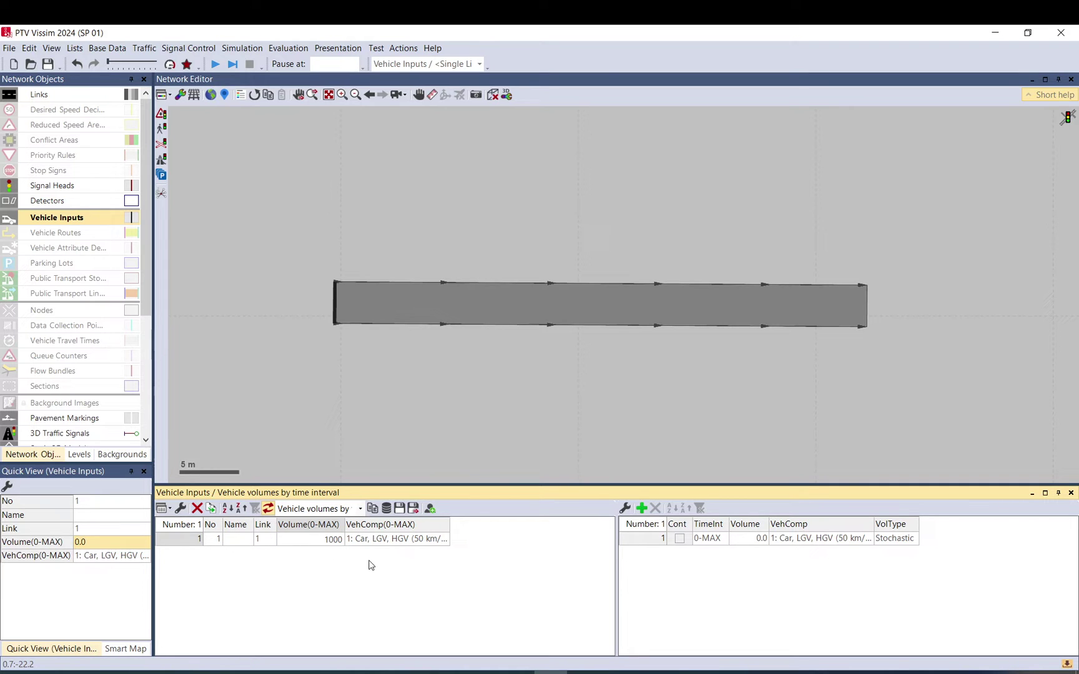
pyautogui.press('Return')
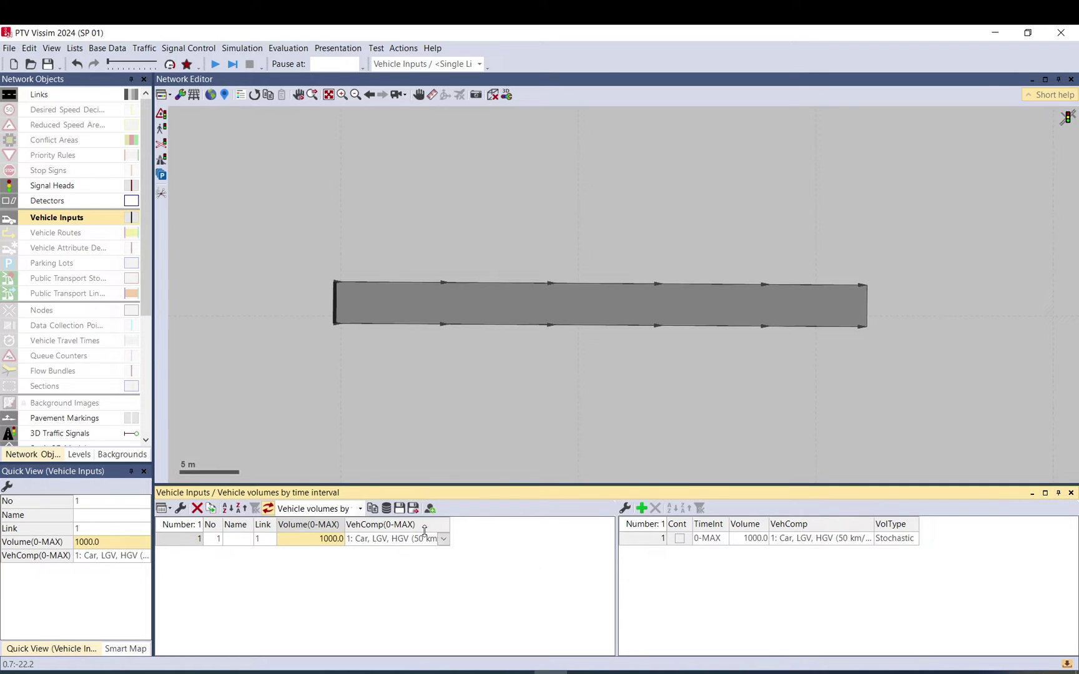
pyautogui.click(445, 541)
pyautogui.click(444, 540)
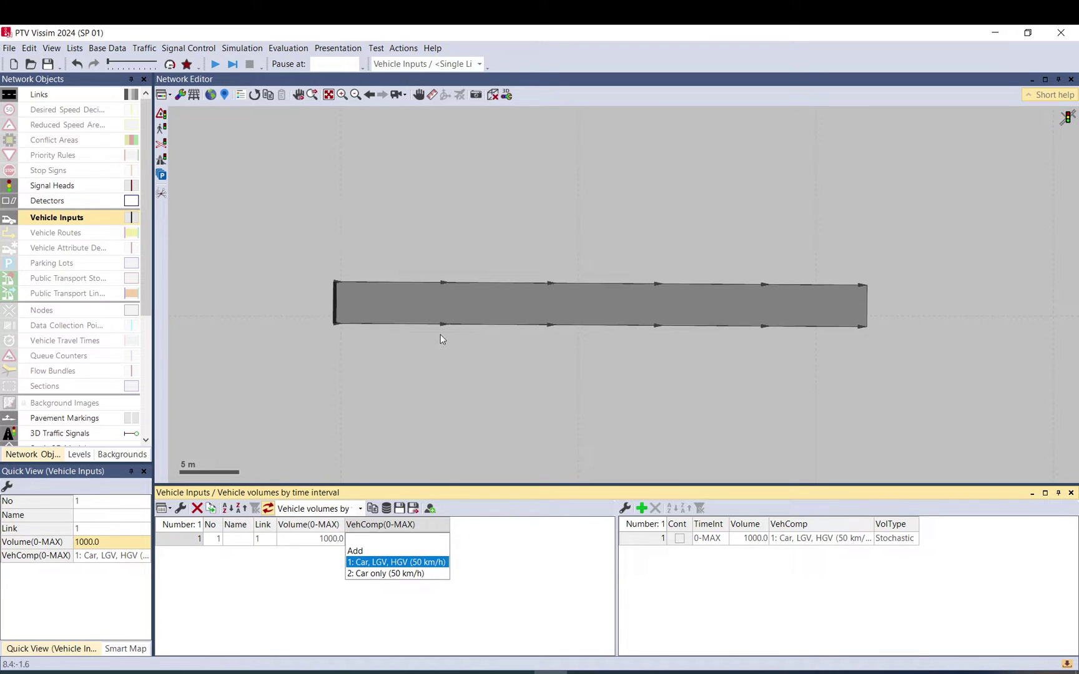
# Open Traffic > Vehicle Compositions and compare the Car, LGV, HGV and Car only flows
pyautogui.click(144, 48)
pyautogui.click(144, 48)
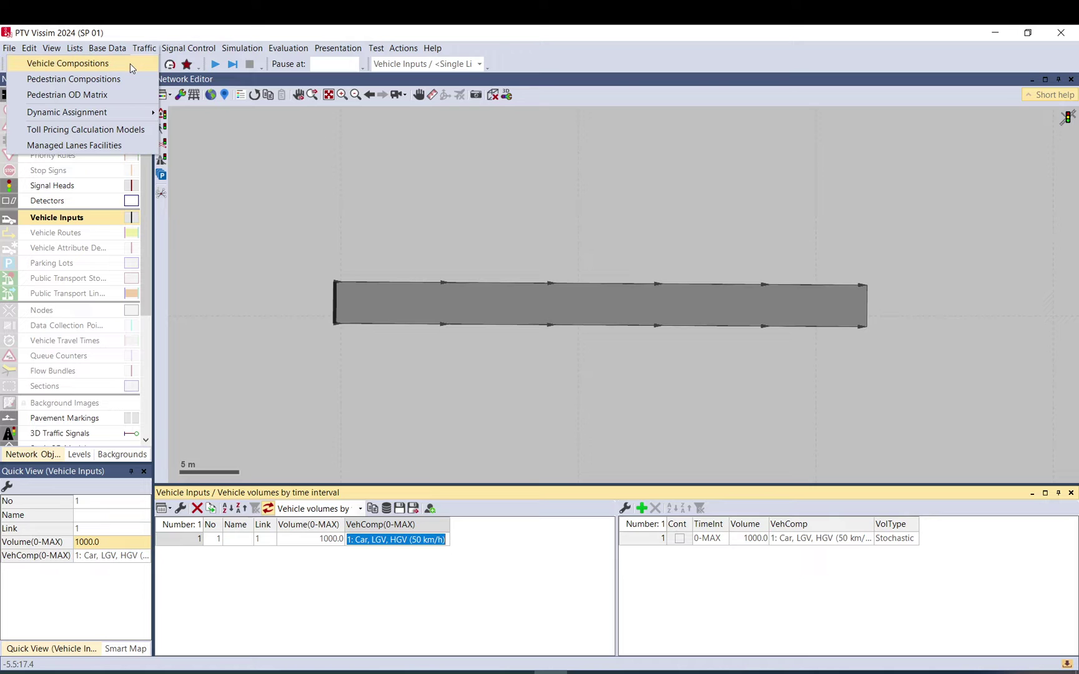
pyautogui.click(67, 63)
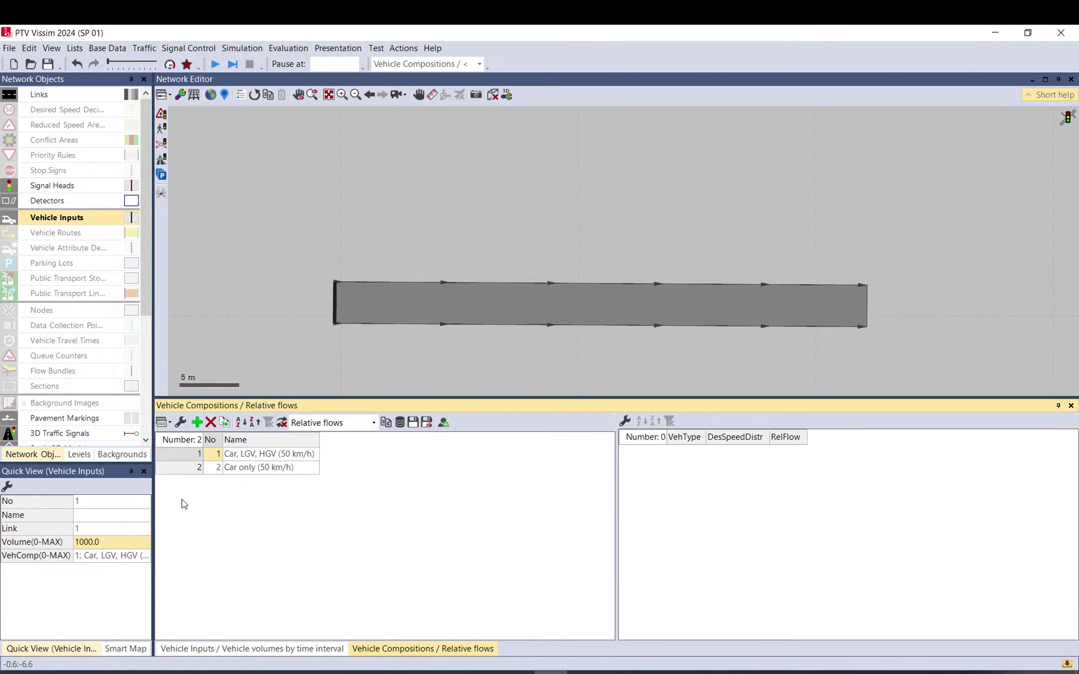
pyautogui.click(258, 457)
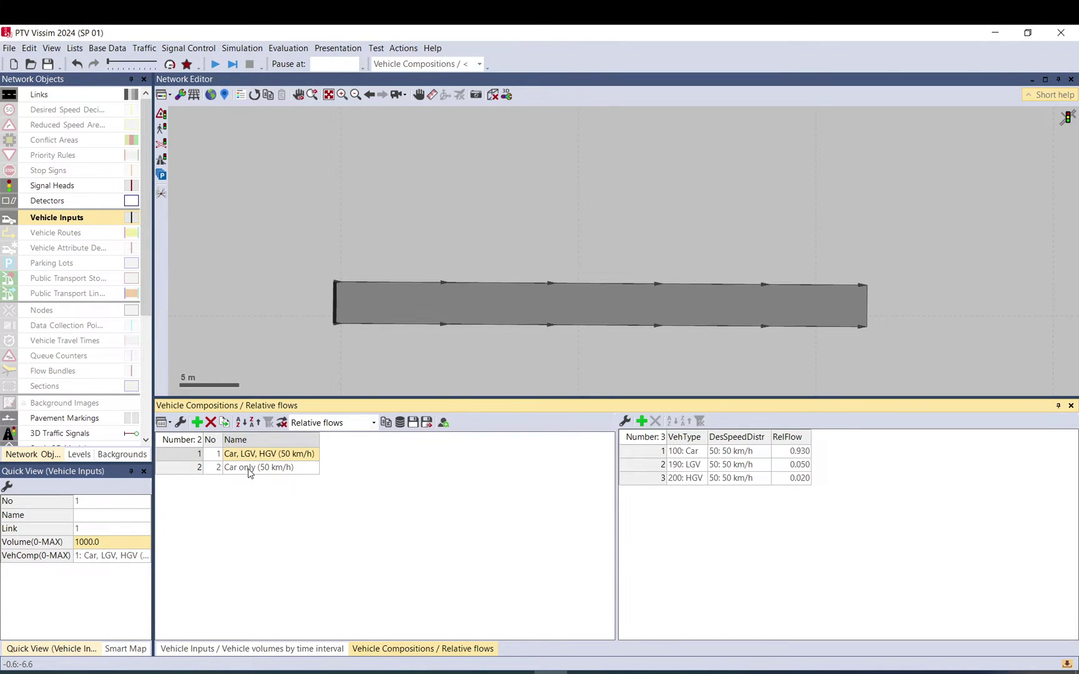
pyautogui.click(247, 469)
pyautogui.click(247, 455)
pyautogui.click(246, 470)
pyautogui.click(246, 456)
pyautogui.click(245, 468)
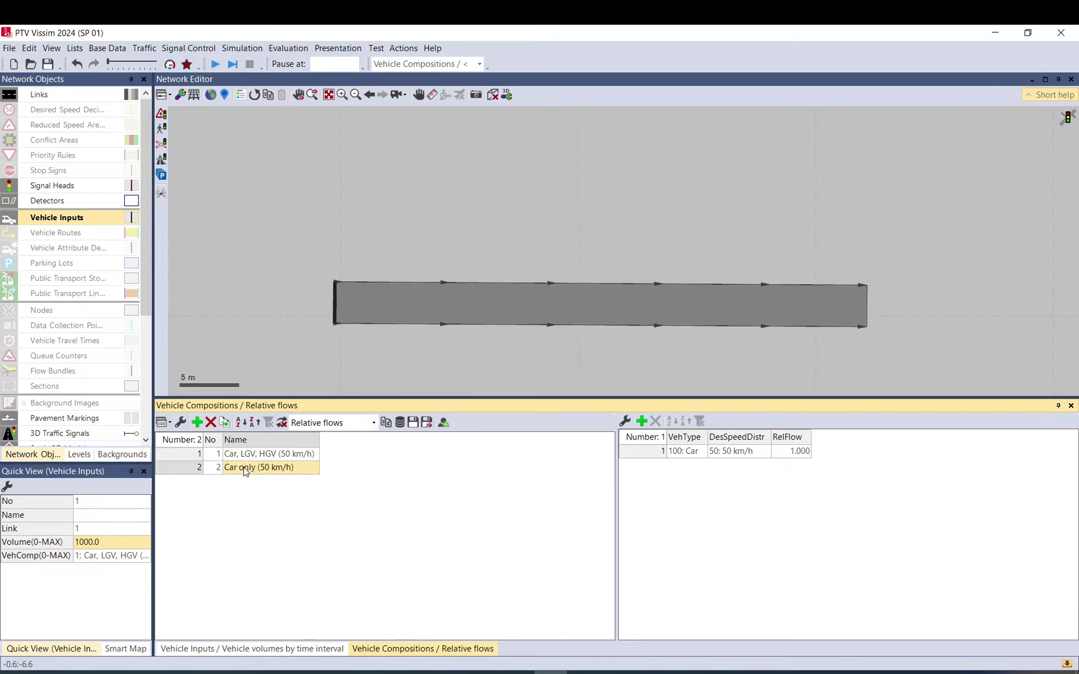
pyautogui.click(245, 457)
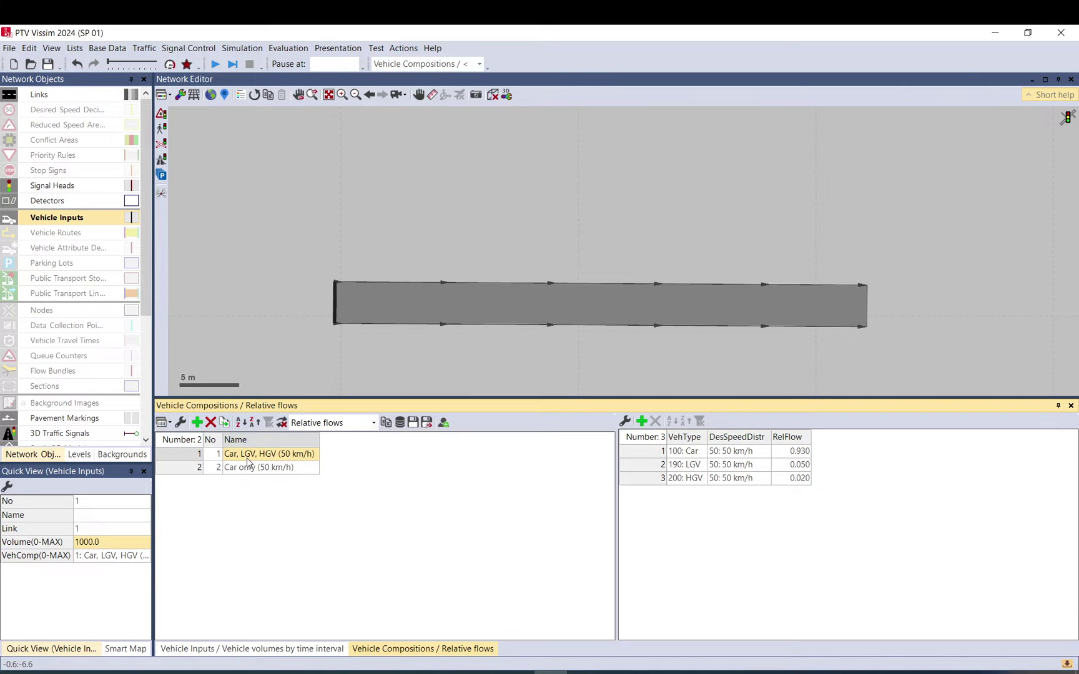
# Add a new vehicle composition named 'Vehinput', keeping its 5 km/h desired speed
pyautogui.click(197, 423)
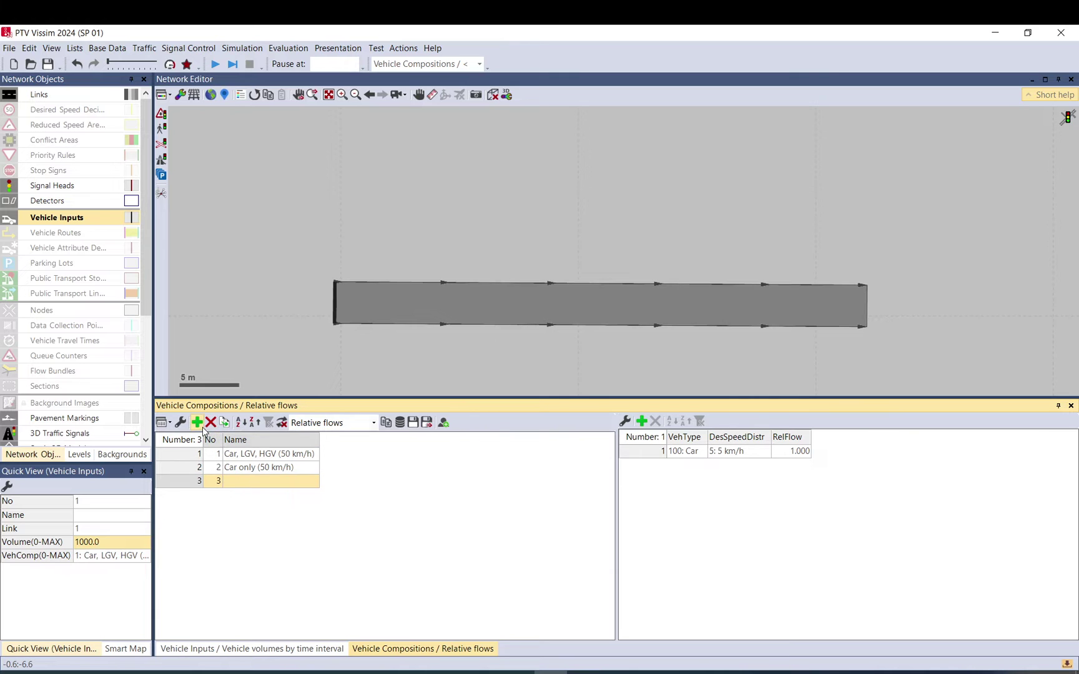
pyautogui.doubleClick(249, 480)
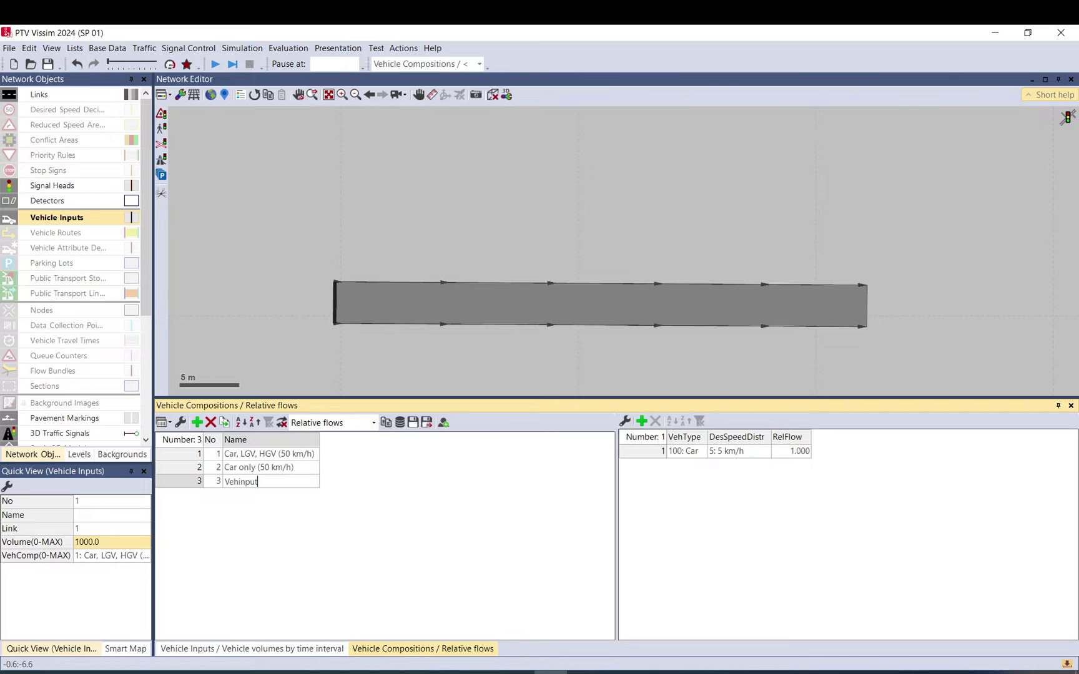
pyautogui.write('Vehinput')
pyautogui.press('Return')
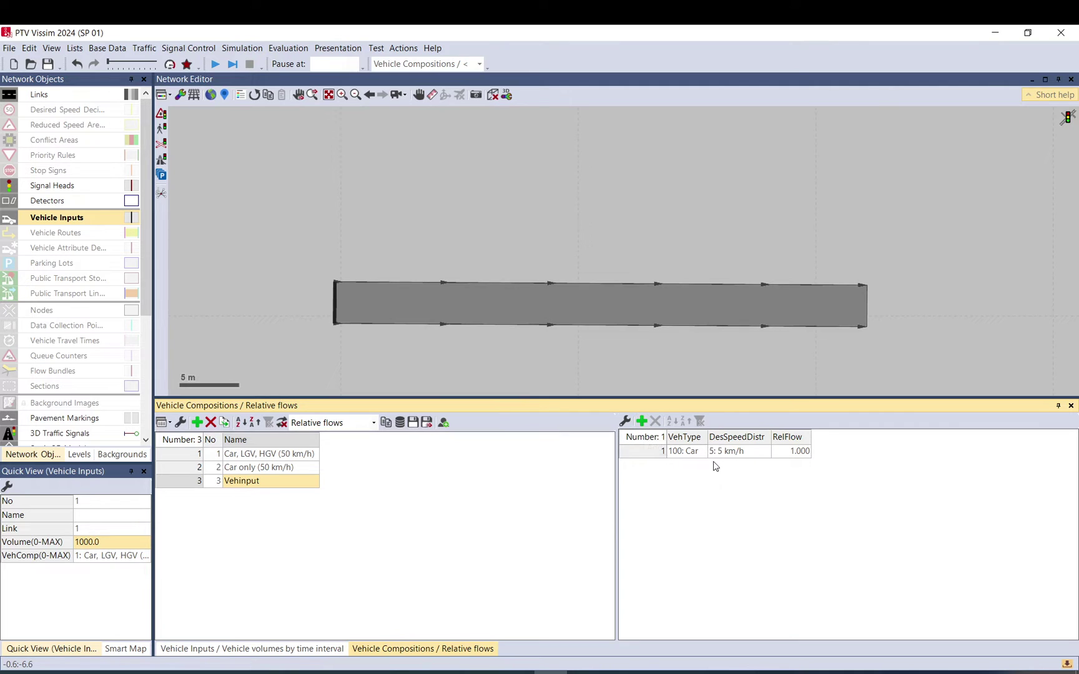
pyautogui.click(764, 452)
pyautogui.click(763, 466)
# Set Vehinput's car desired speed to 50 km/h and add an HGV row at 40 km/h
pyautogui.click(764, 453)
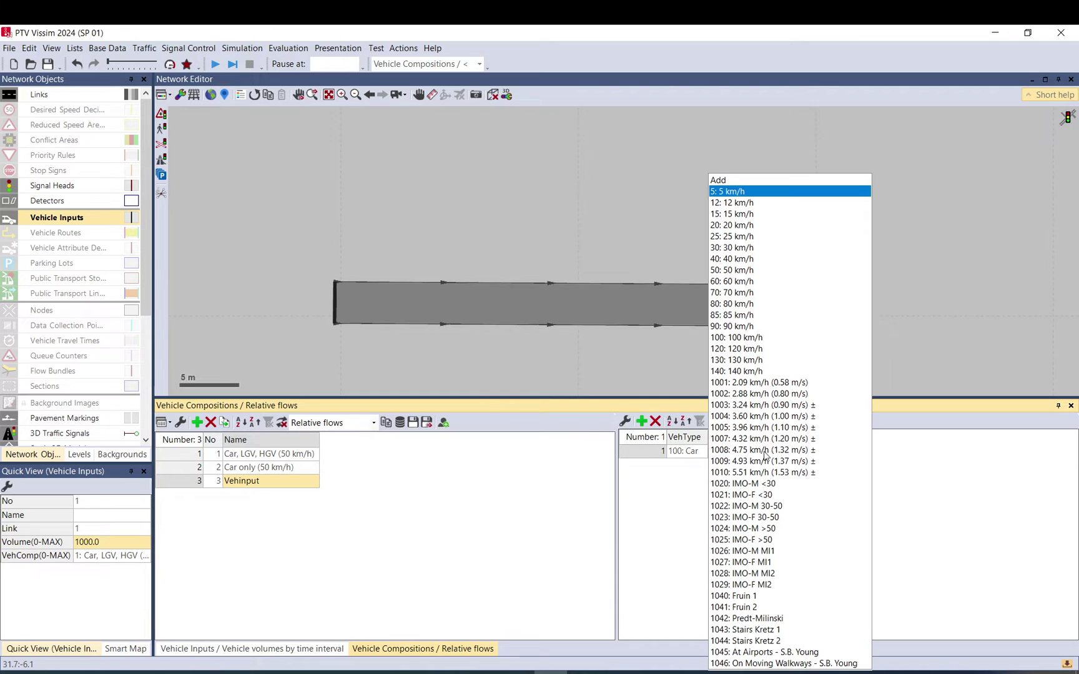
pyautogui.click(738, 271)
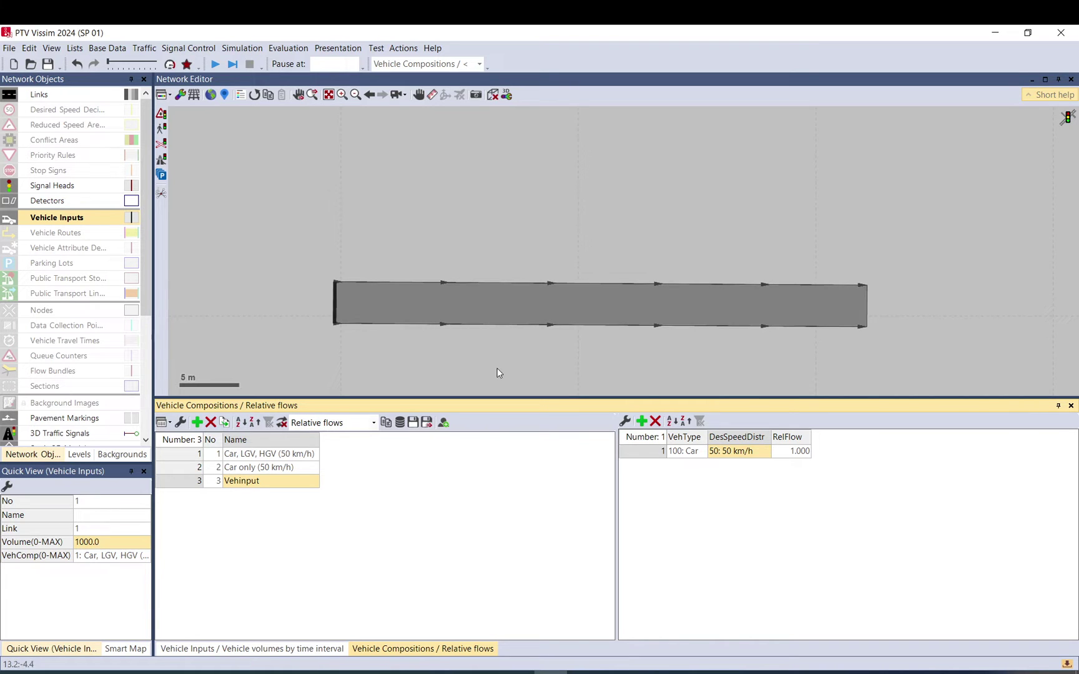
pyautogui.click(758, 451)
pyautogui.click(641, 421)
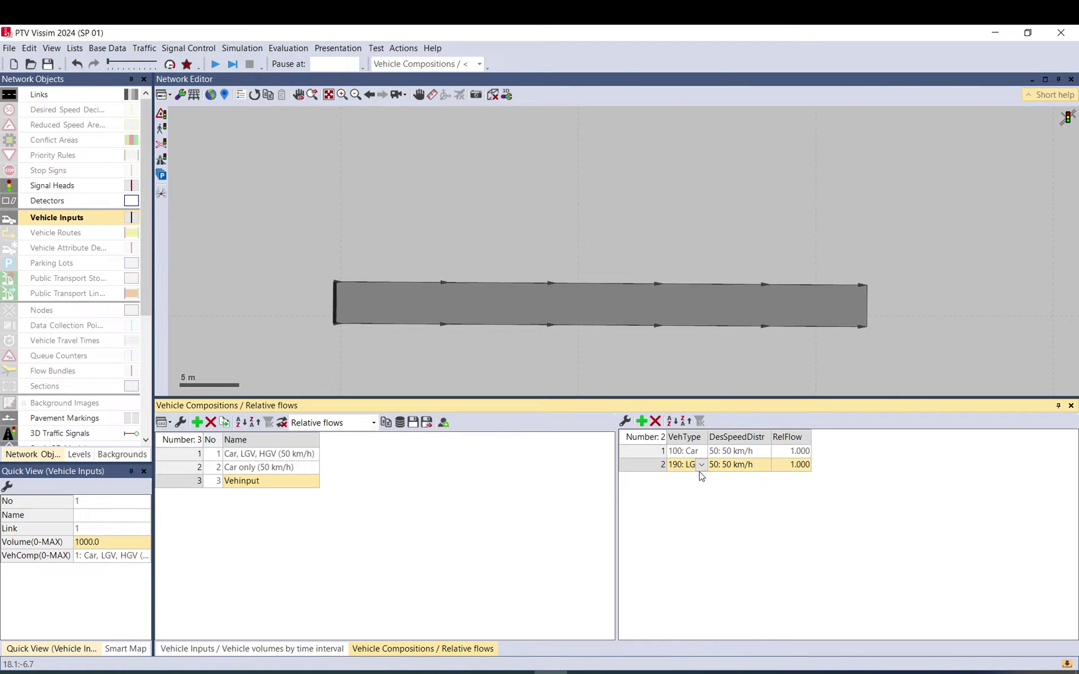
pyautogui.click(699, 465)
pyautogui.click(698, 500)
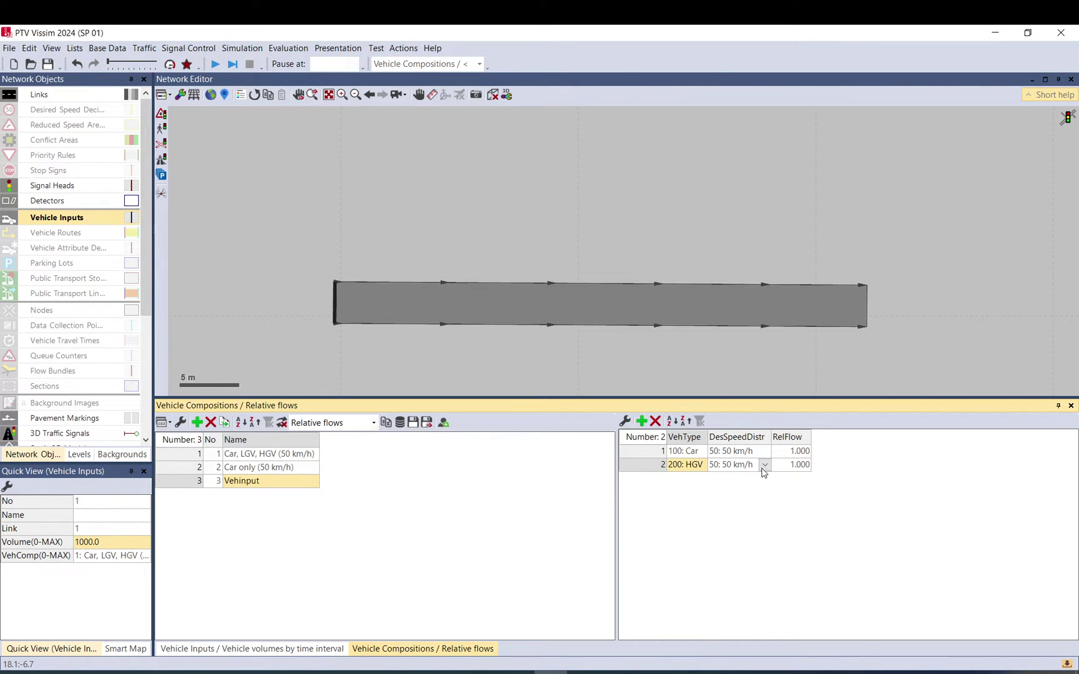
pyautogui.click(764, 465)
pyautogui.click(746, 258)
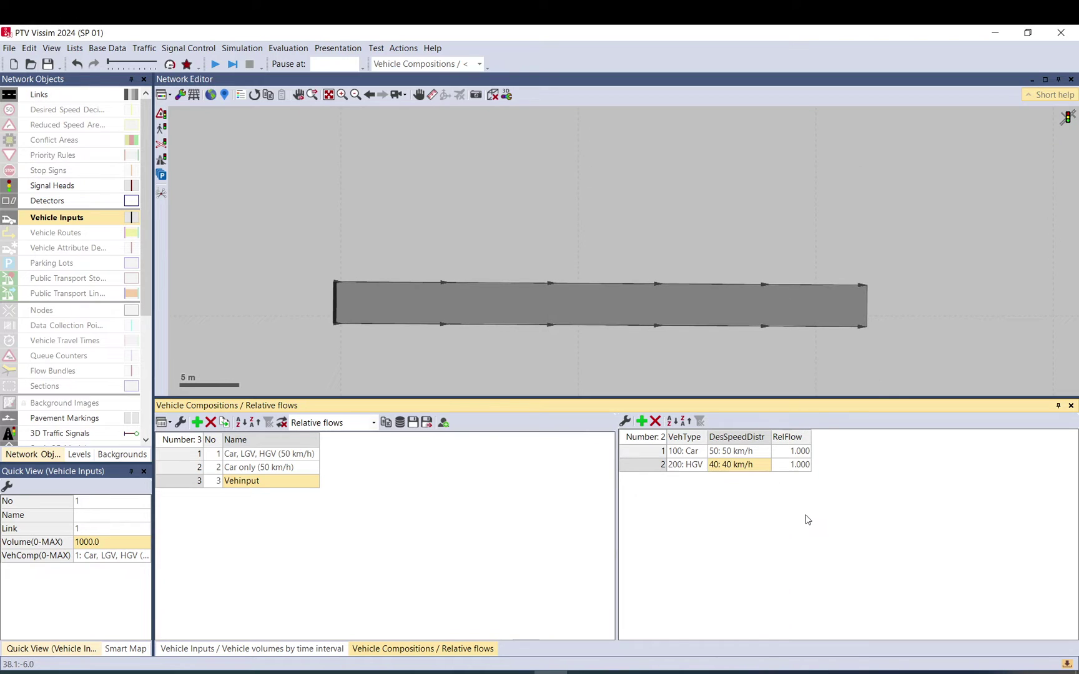
# Set Vehinput's relative flows to 3 for cars and 1 for HGVs
pyautogui.click(795, 467)
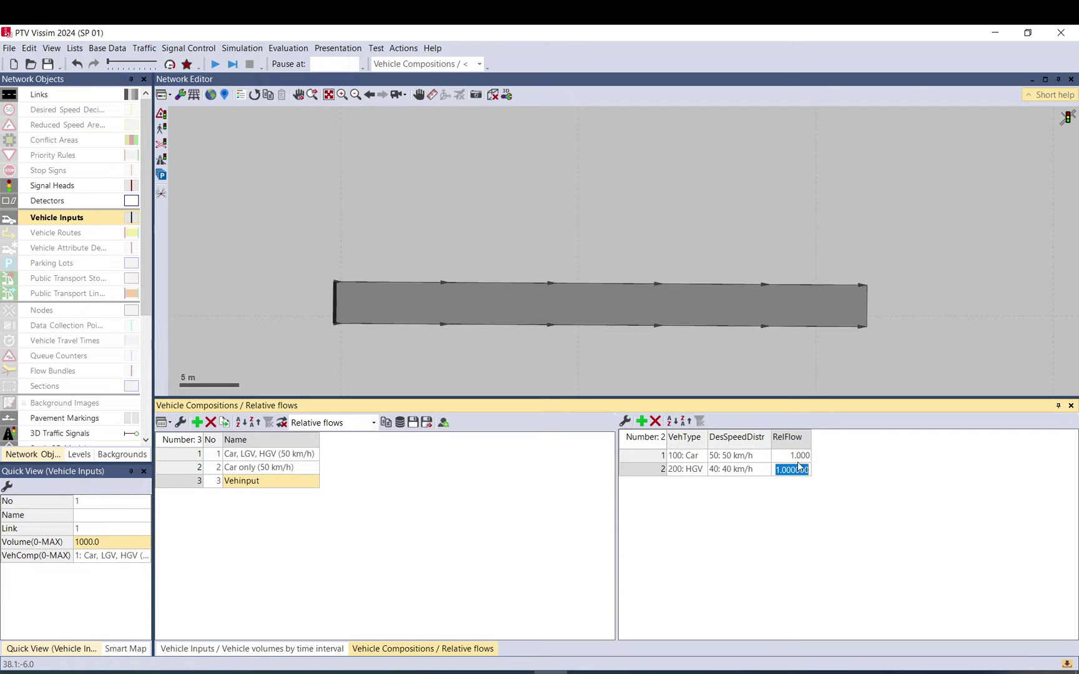
pyautogui.press('Up')
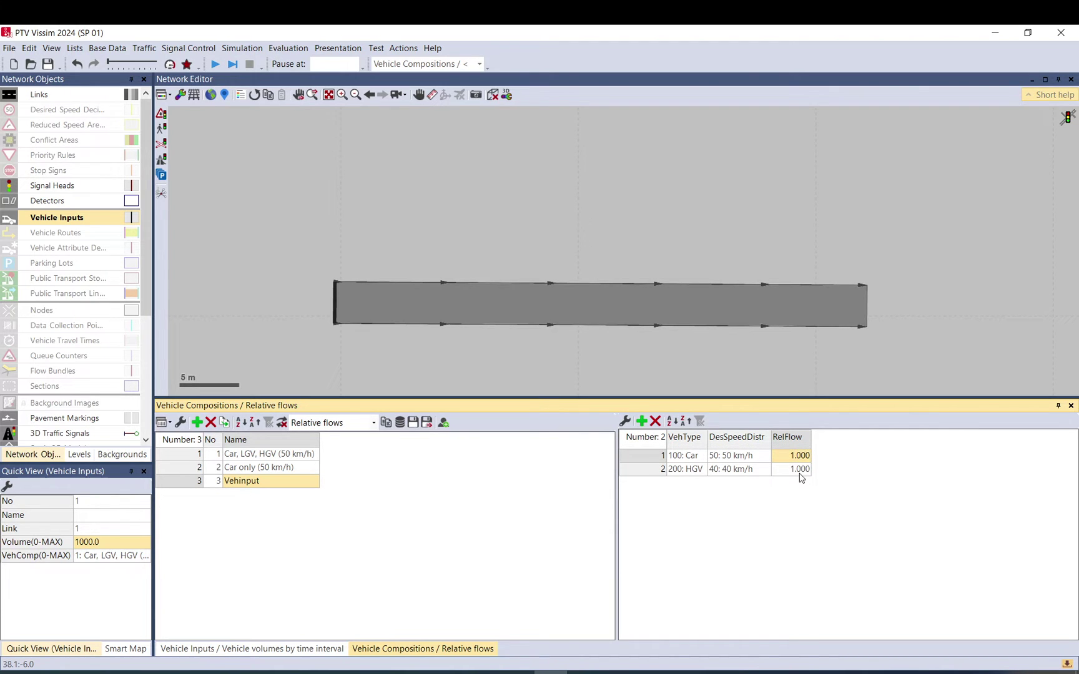
pyautogui.click(799, 470)
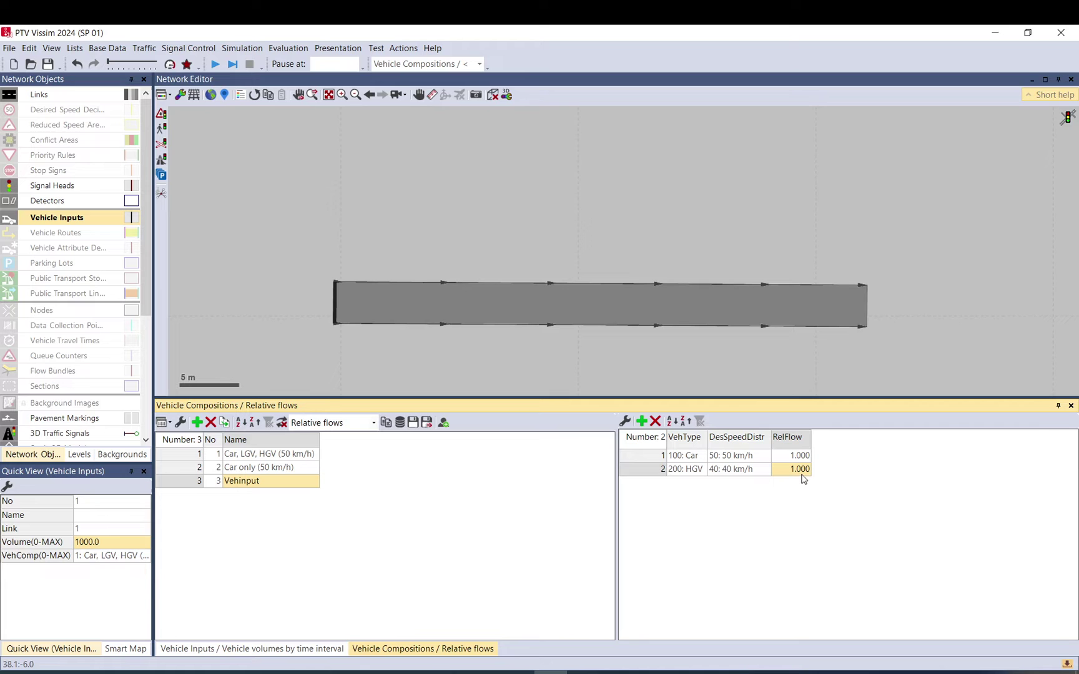
pyautogui.write('3')
pyautogui.press('Return')
pyautogui.click(796, 460)
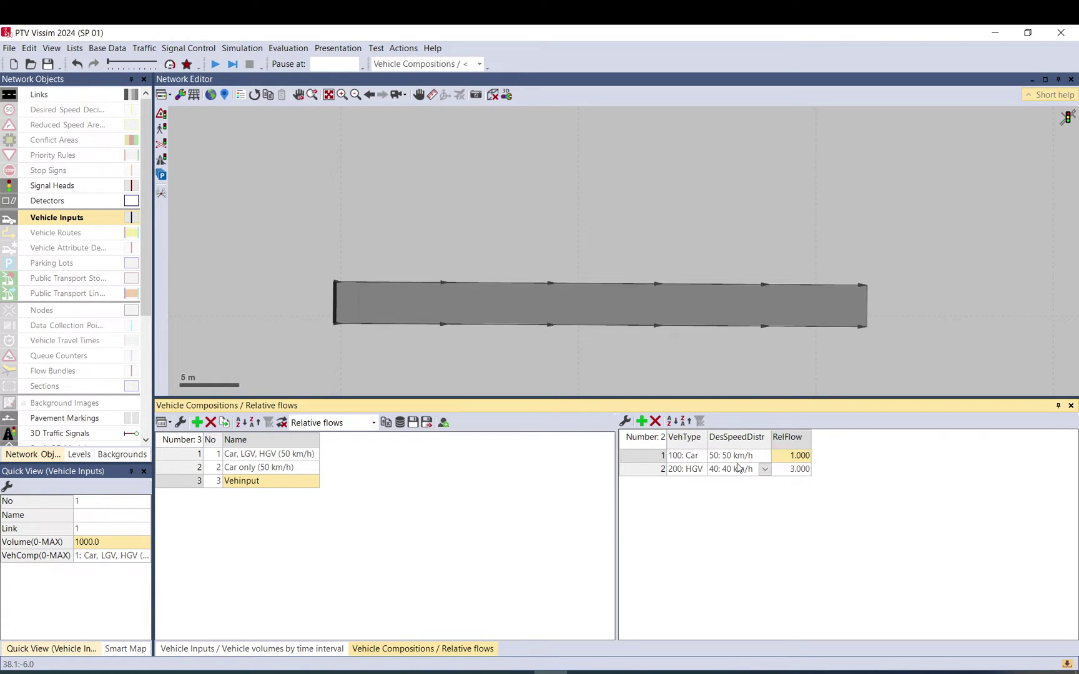
pyautogui.write('3')
pyautogui.press('Down')
pyautogui.write('1')
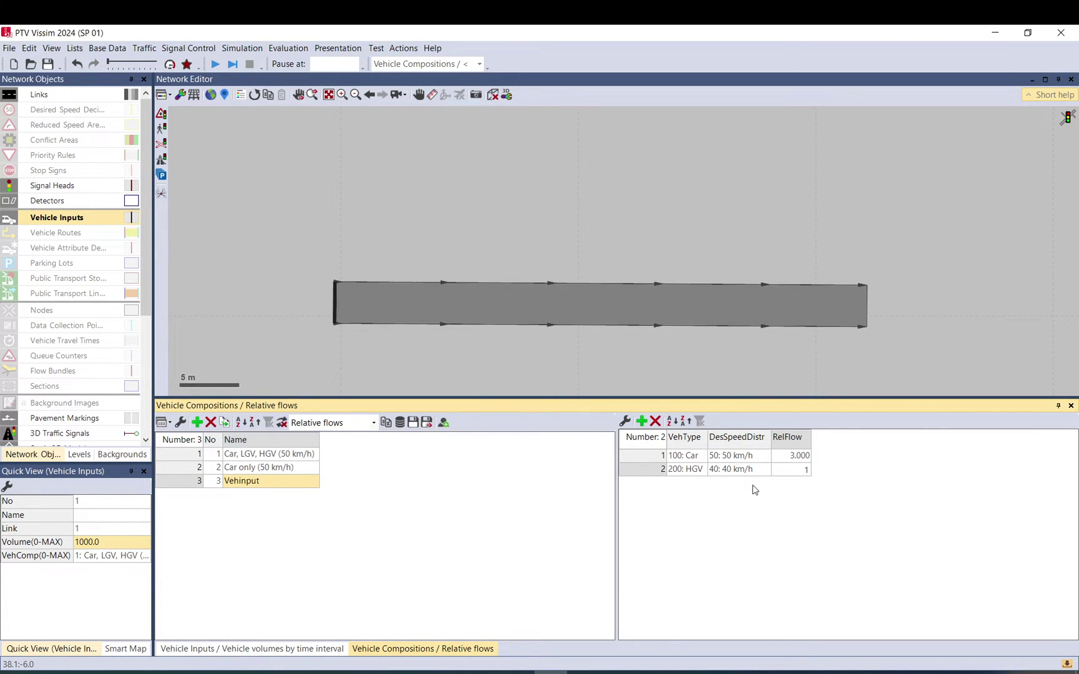
pyautogui.press('Return')
# Assign composition 3: Vehinput to vehicle input 1
pyautogui.click(272, 649)
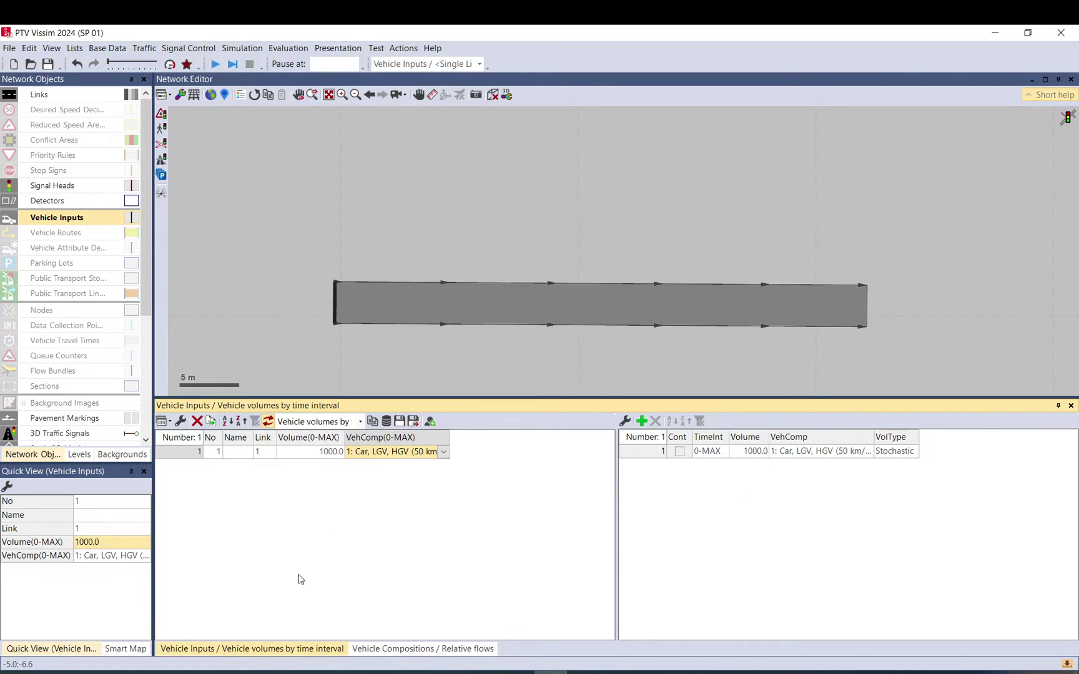
pyautogui.click(314, 453)
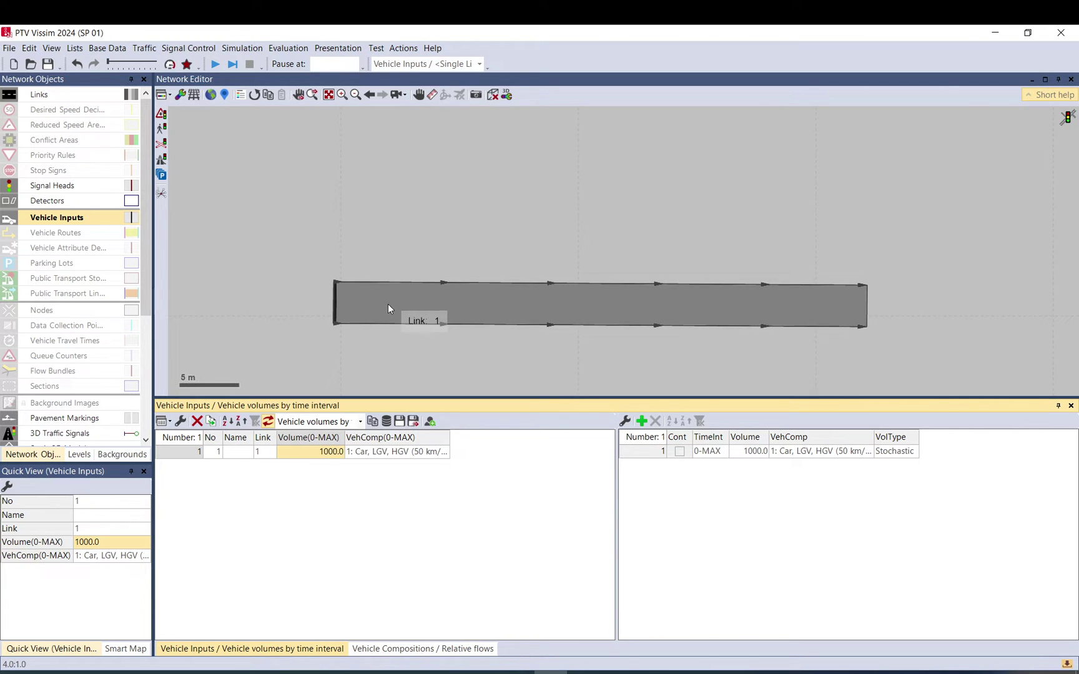
pyautogui.click(437, 451)
pyautogui.click(386, 496)
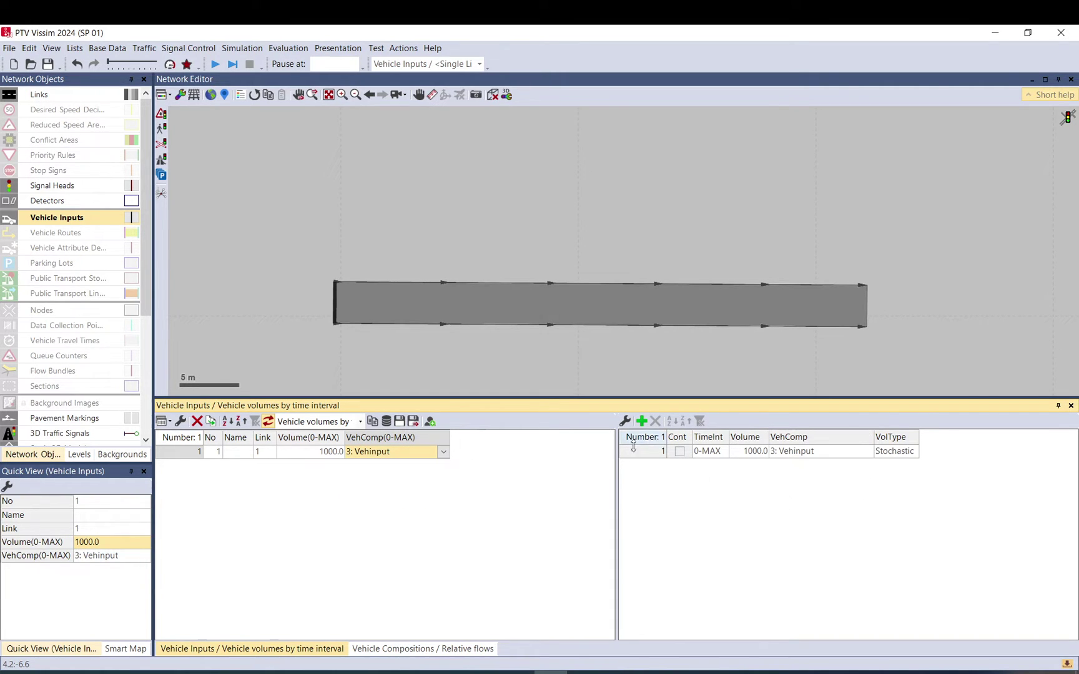
# Set the list layout to 'Vehicle volumes by time interval' and widen the time-interval pane
pyautogui.click(360, 422)
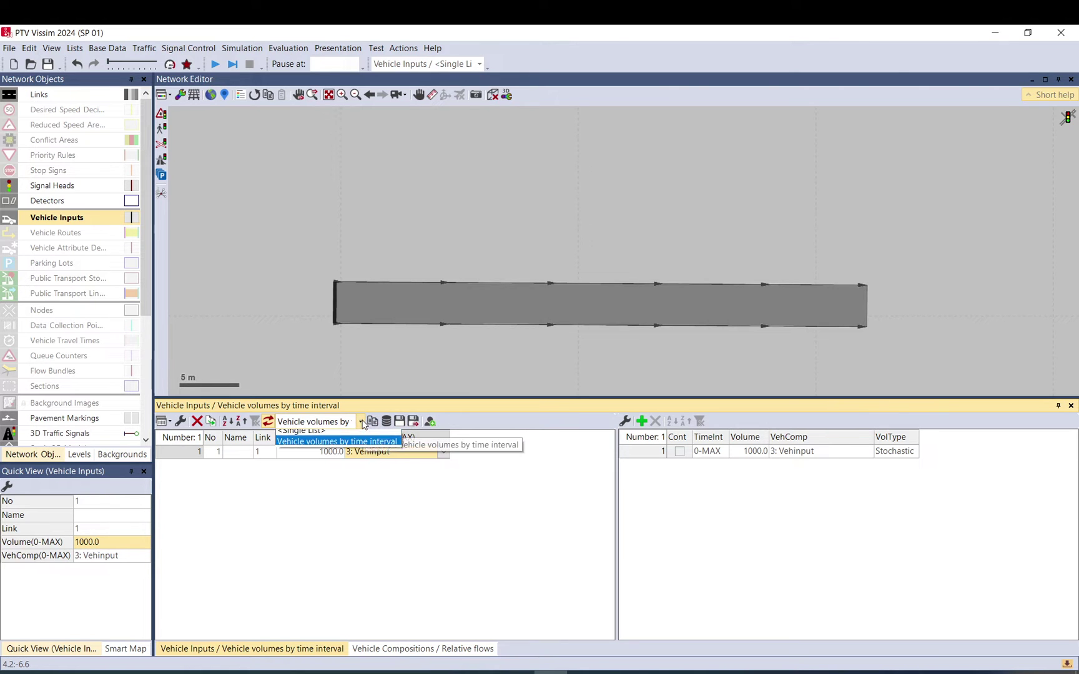
pyautogui.click(341, 436)
pyautogui.click(341, 422)
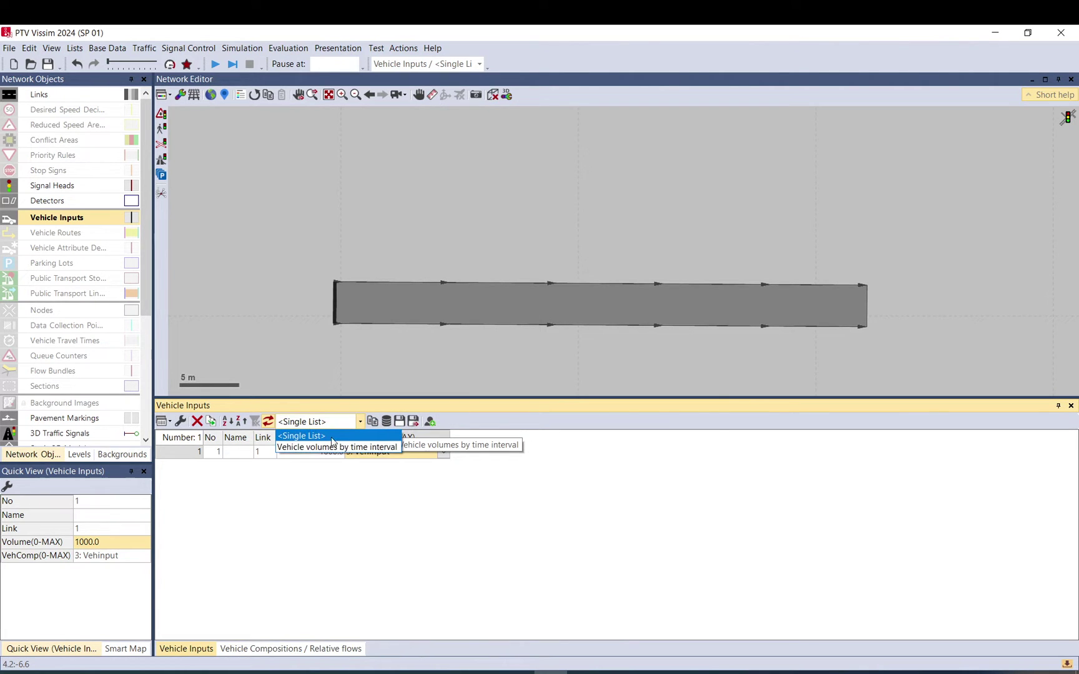
pyautogui.click(333, 447)
pyautogui.click(341, 422)
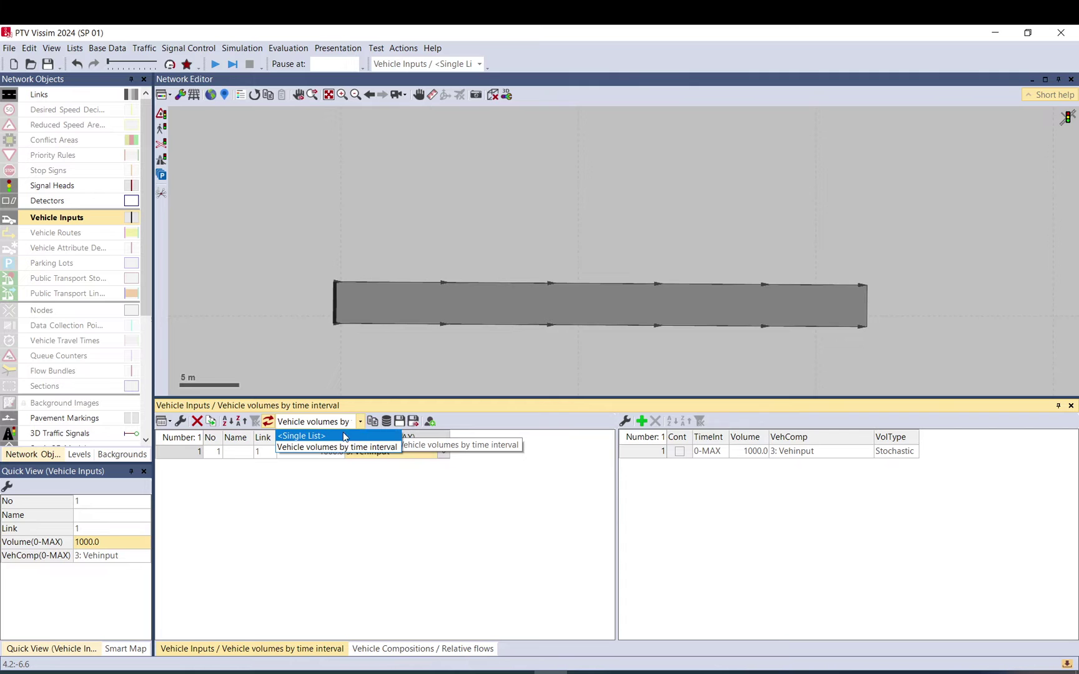
pyautogui.click(341, 436)
pyautogui.click(342, 422)
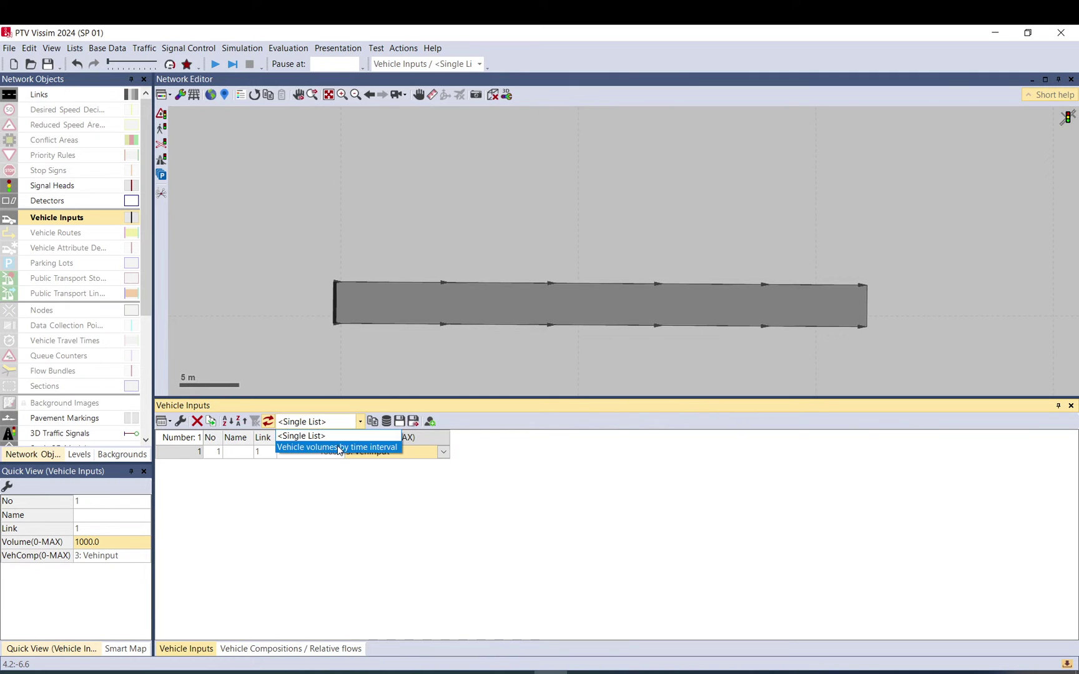
pyautogui.click(335, 447)
pyautogui.moveTo(617, 486); pyautogui.dragTo(536, 488)
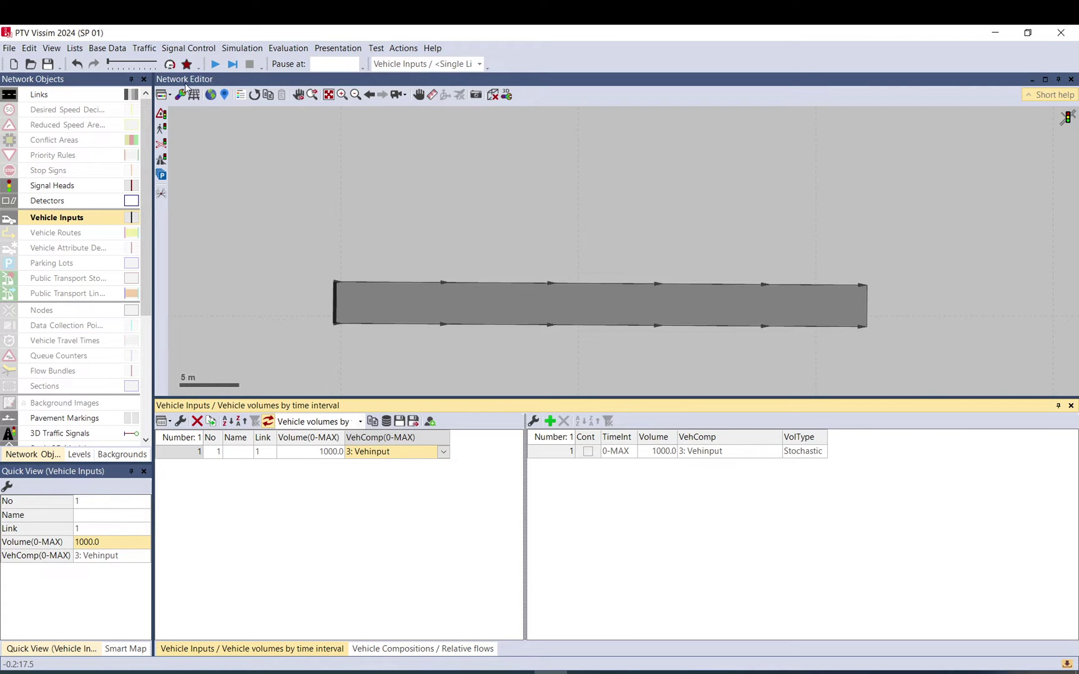
# In Base Data > Time Intervals for vehicle inputs, add intervals starting at 900, 1800, 2700 and 3600
pyautogui.click(108, 50)
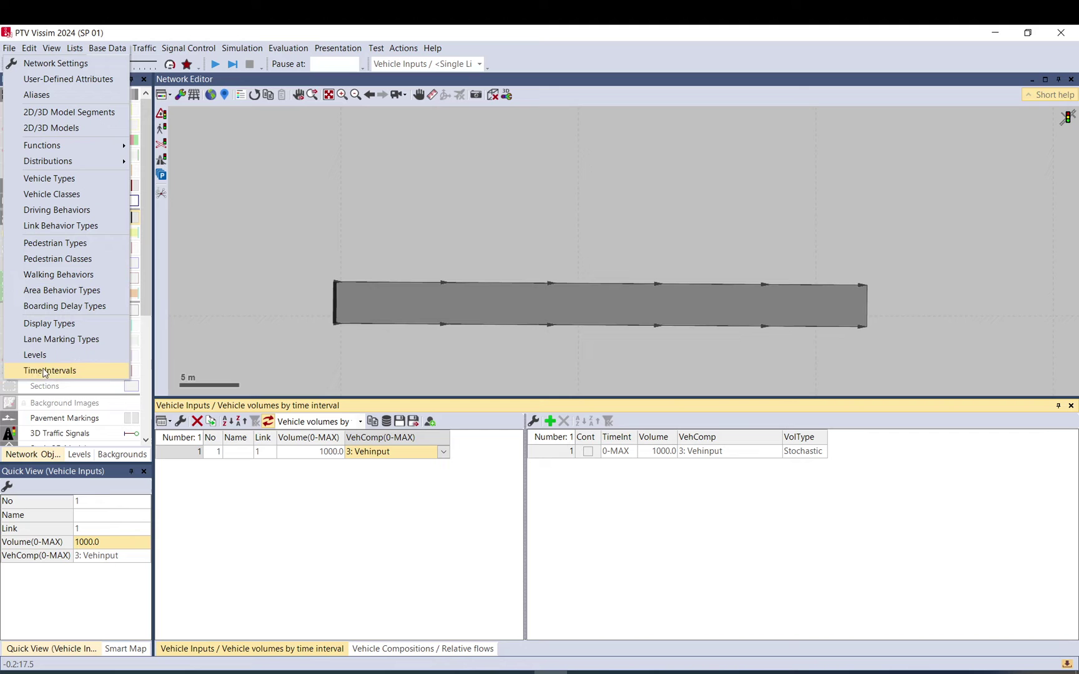
pyautogui.click(84, 370)
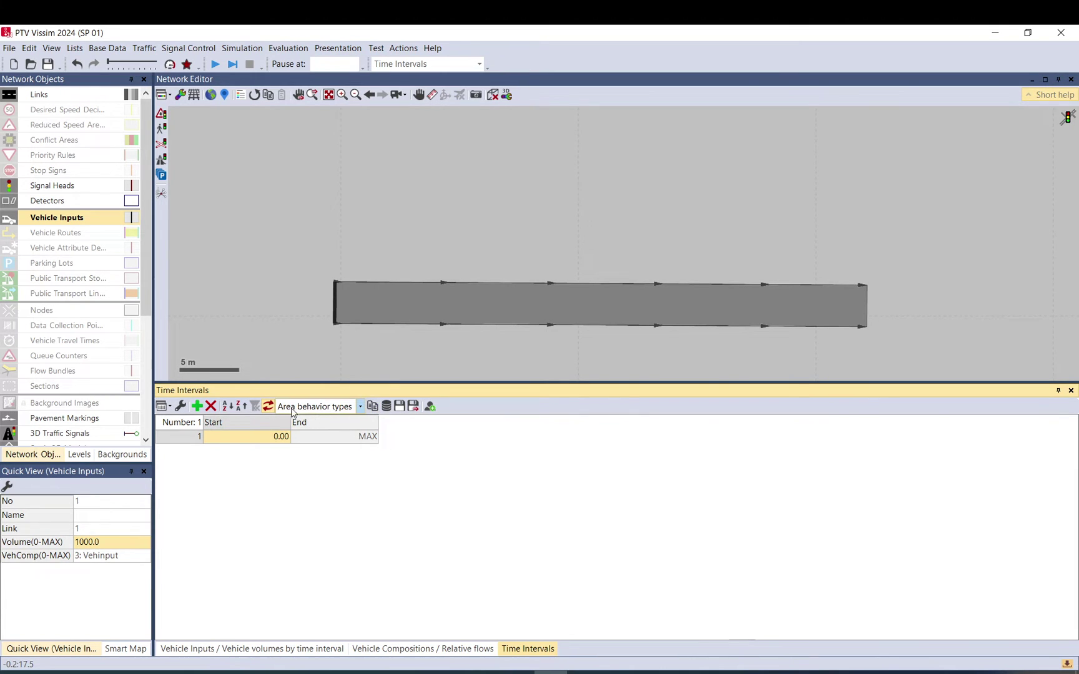
pyautogui.click(360, 406)
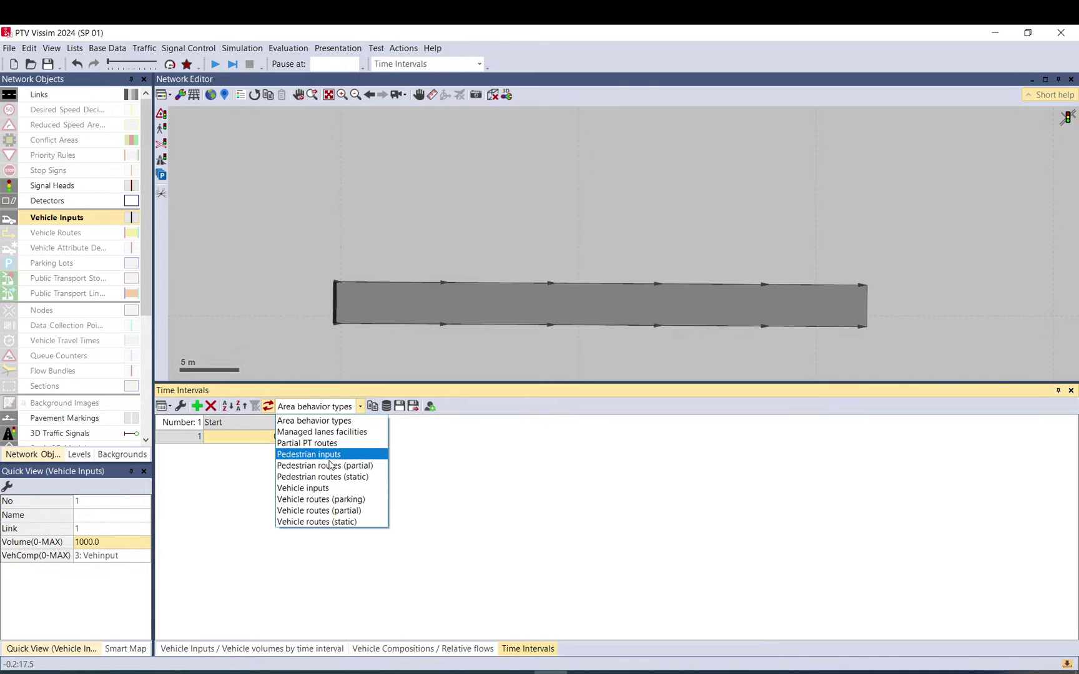
pyautogui.click(313, 489)
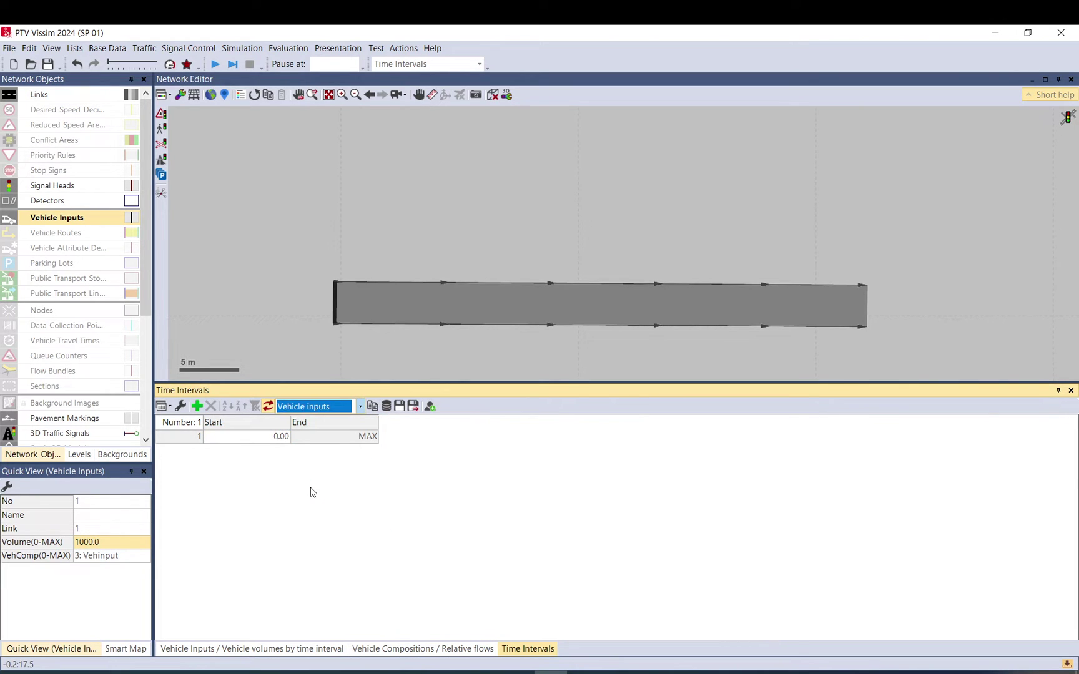
pyautogui.click(197, 407)
pyautogui.click(197, 407)
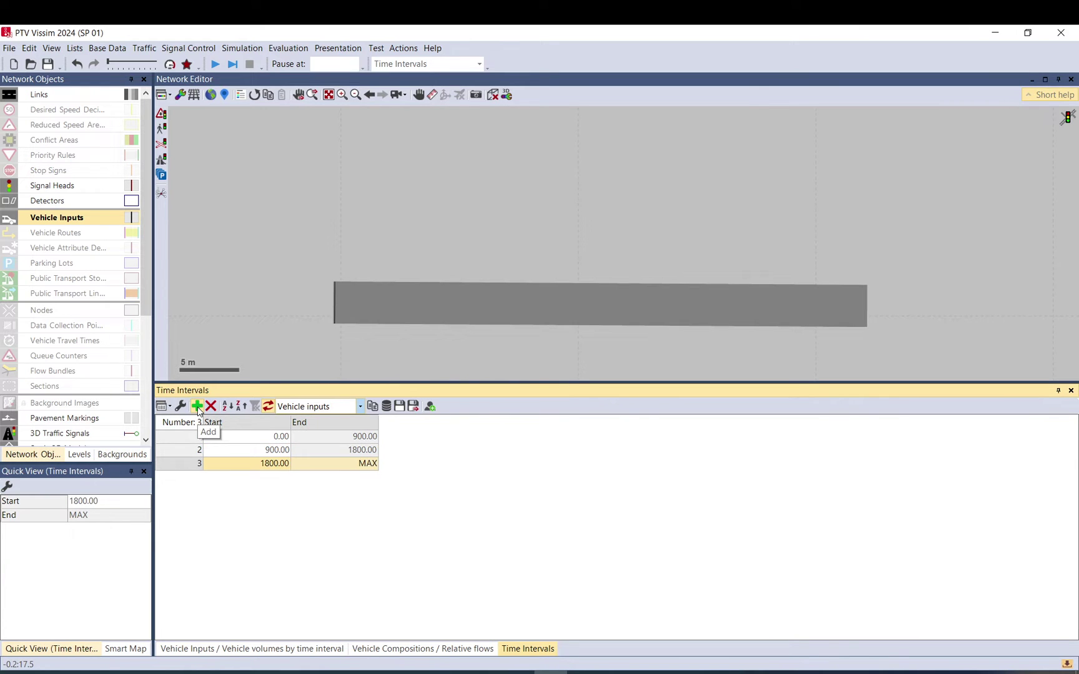
pyautogui.click(197, 407)
pyautogui.click(198, 407)
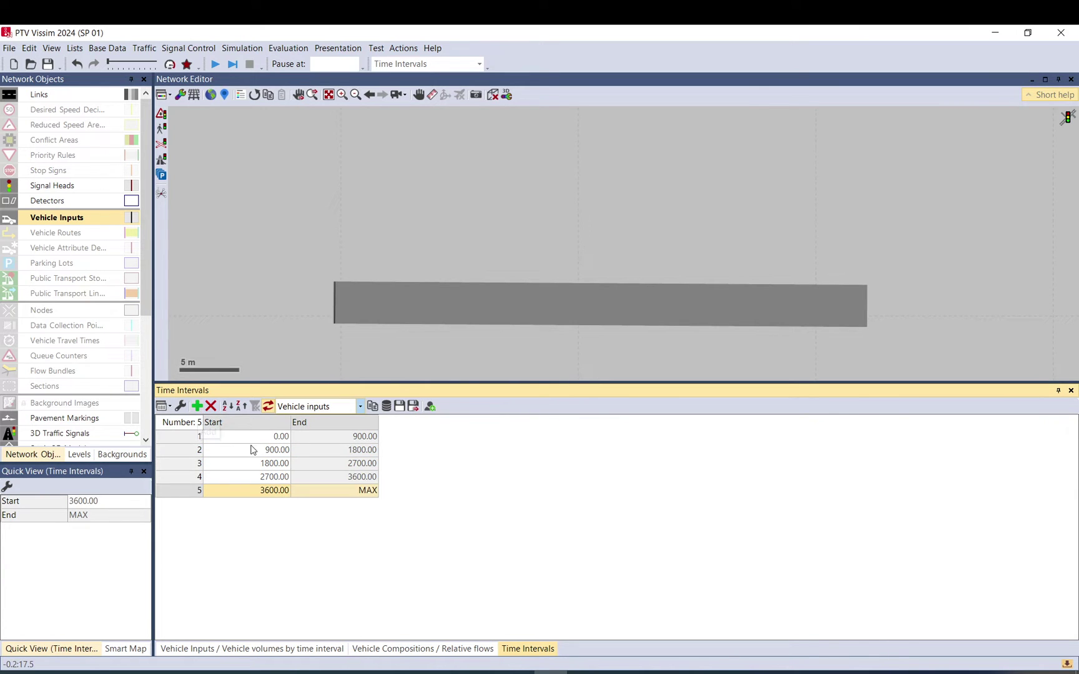
# Delete the extra 3600–MAX interval so 2700–MAX becomes the last one
pyautogui.click(253, 437)
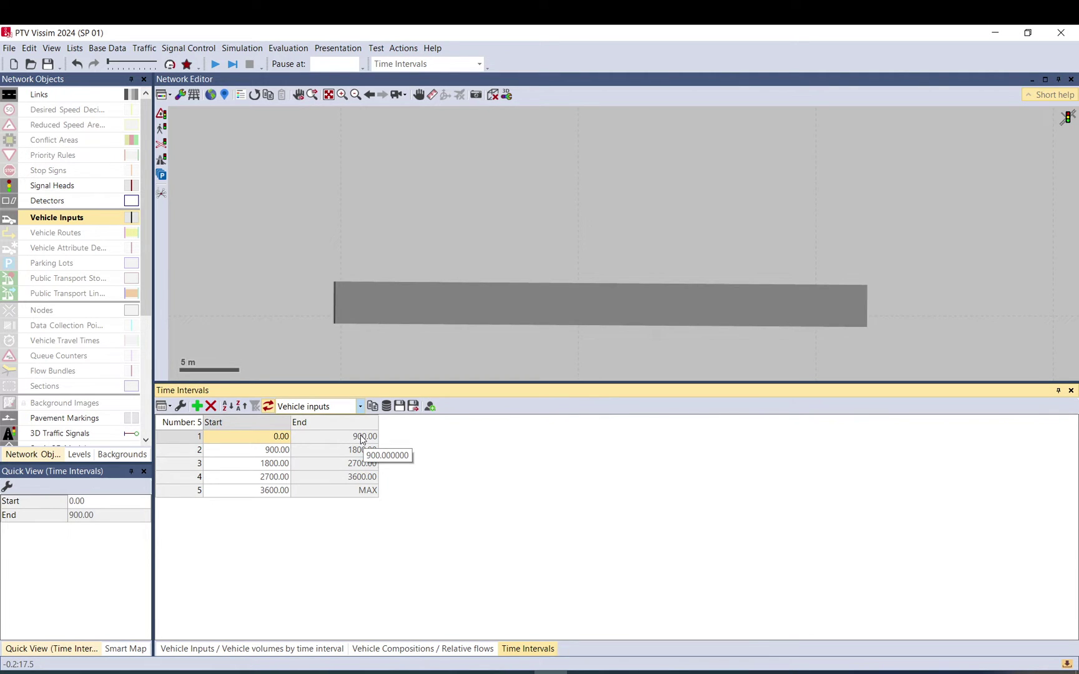
pyautogui.click(273, 454)
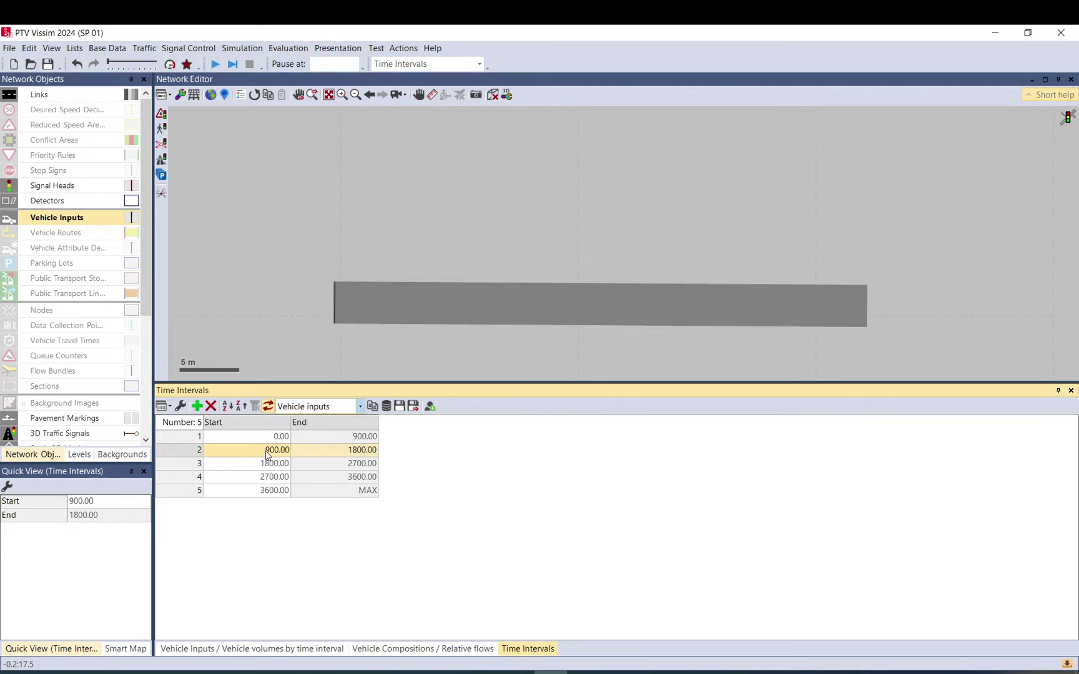
pyautogui.click(267, 465)
pyautogui.click(253, 477)
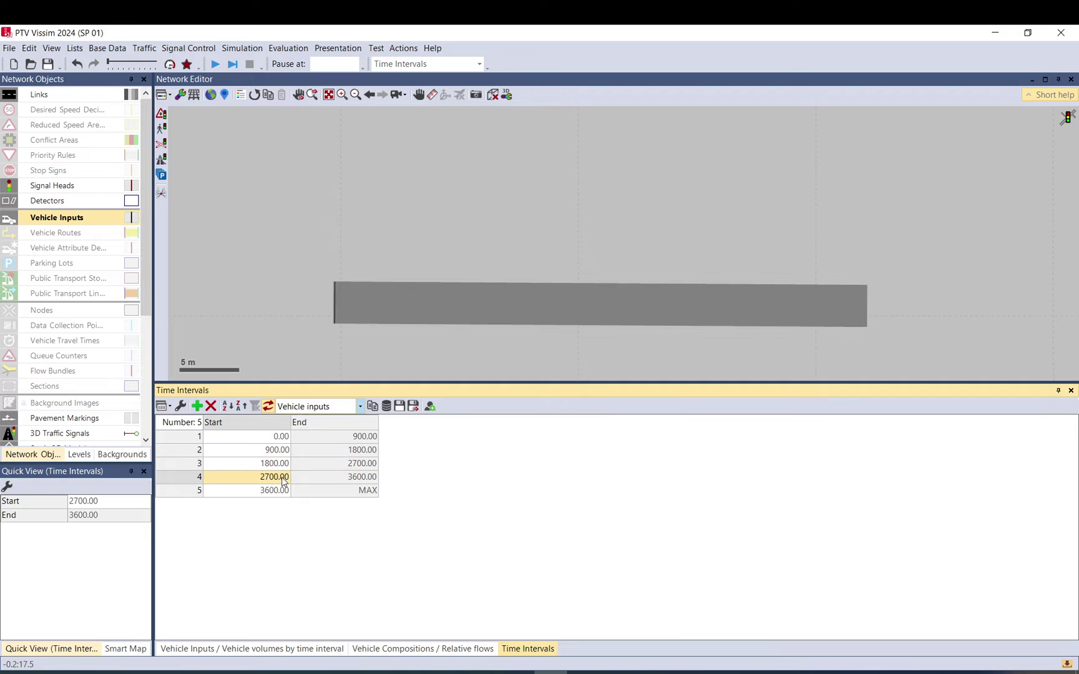
pyautogui.click(193, 491)
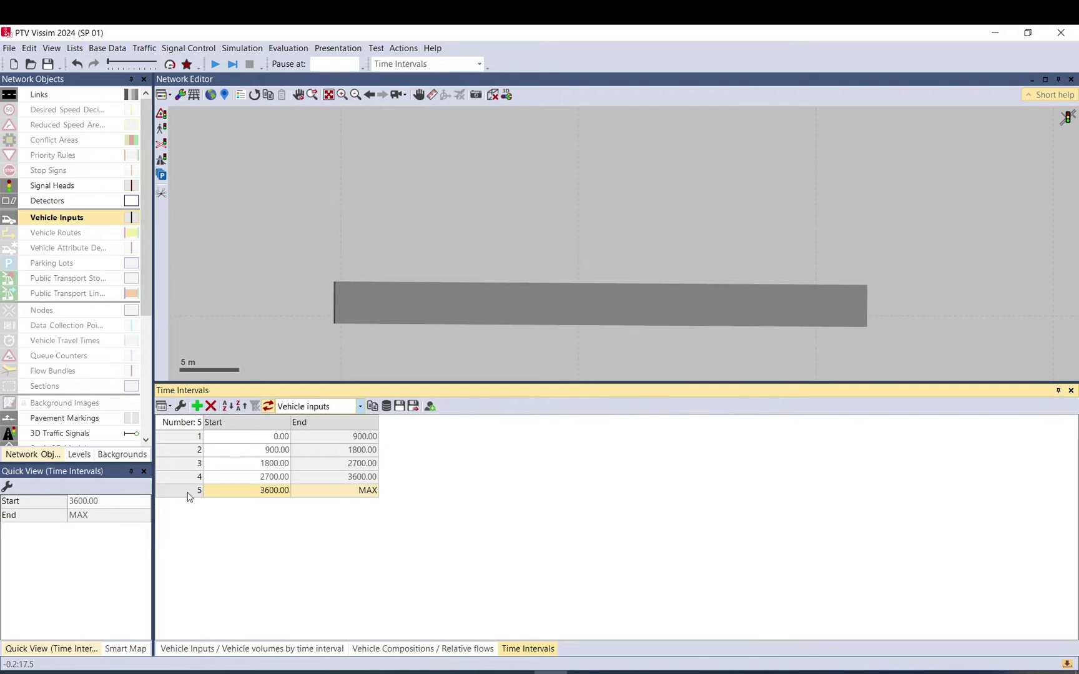
pyautogui.press('Delete')
pyautogui.click(656, 407)
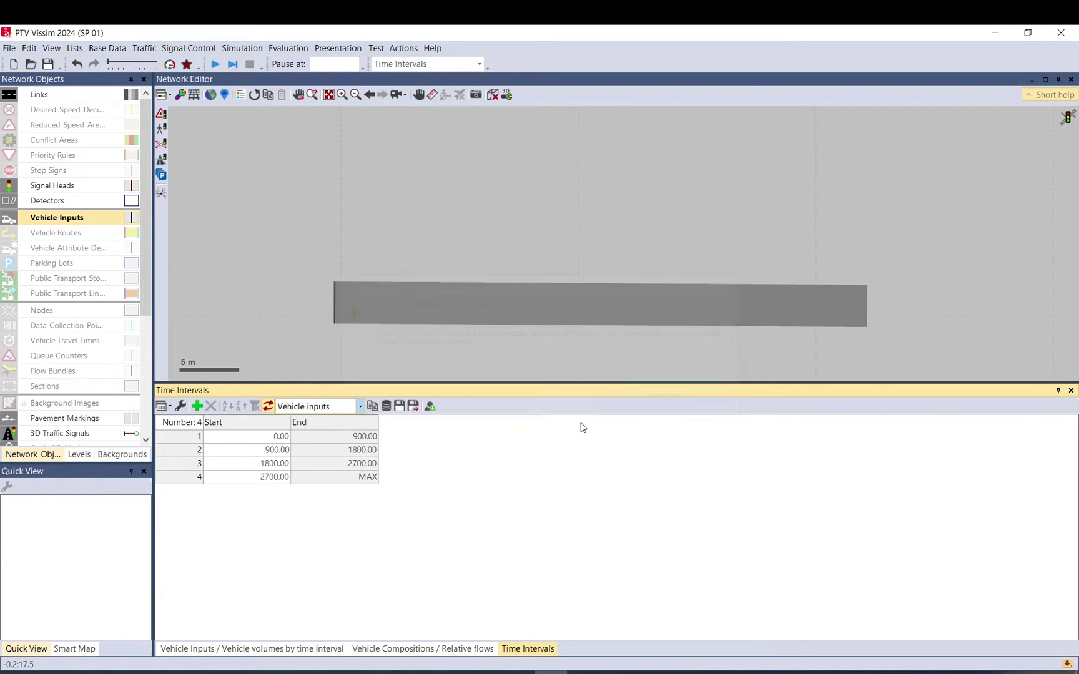
pyautogui.click(325, 476)
pyautogui.moveTo(324, 475); pyautogui.dragTo(262, 442)
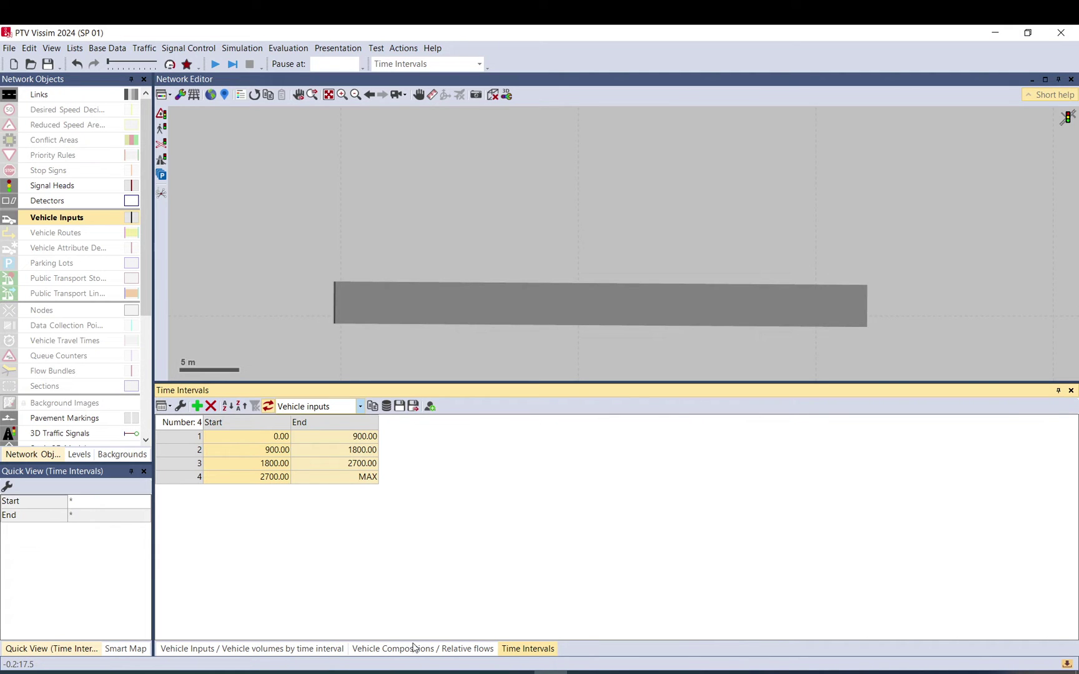
# Set the 0-900 interval volume of vehicle input 1 to 300 veh/h
pyautogui.click(317, 650)
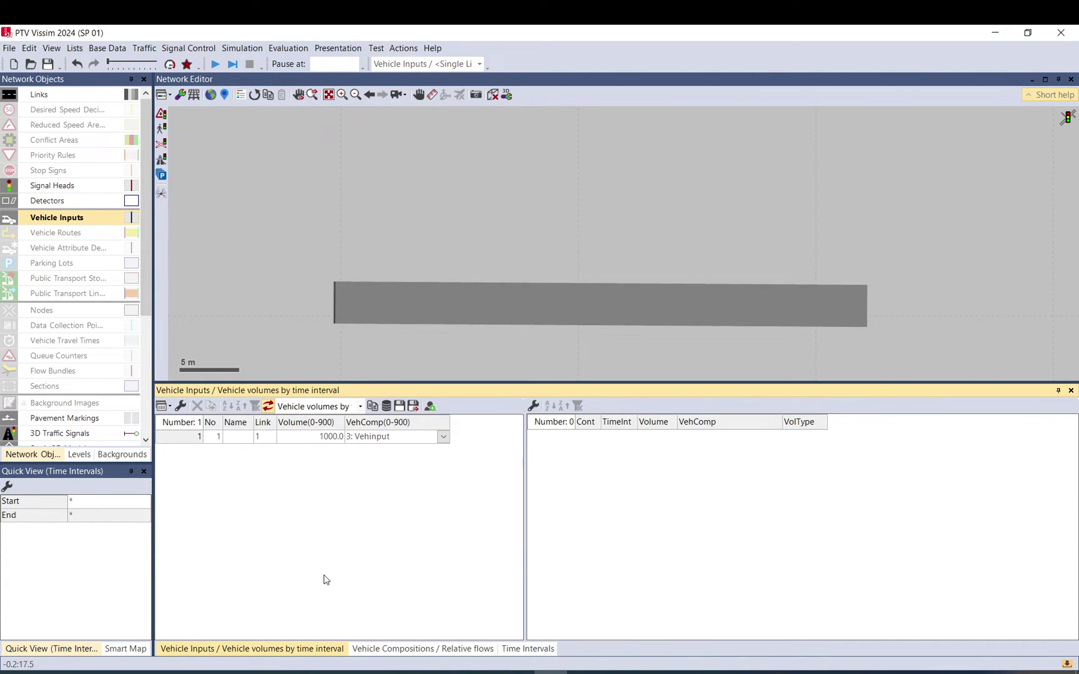
pyautogui.click(177, 440)
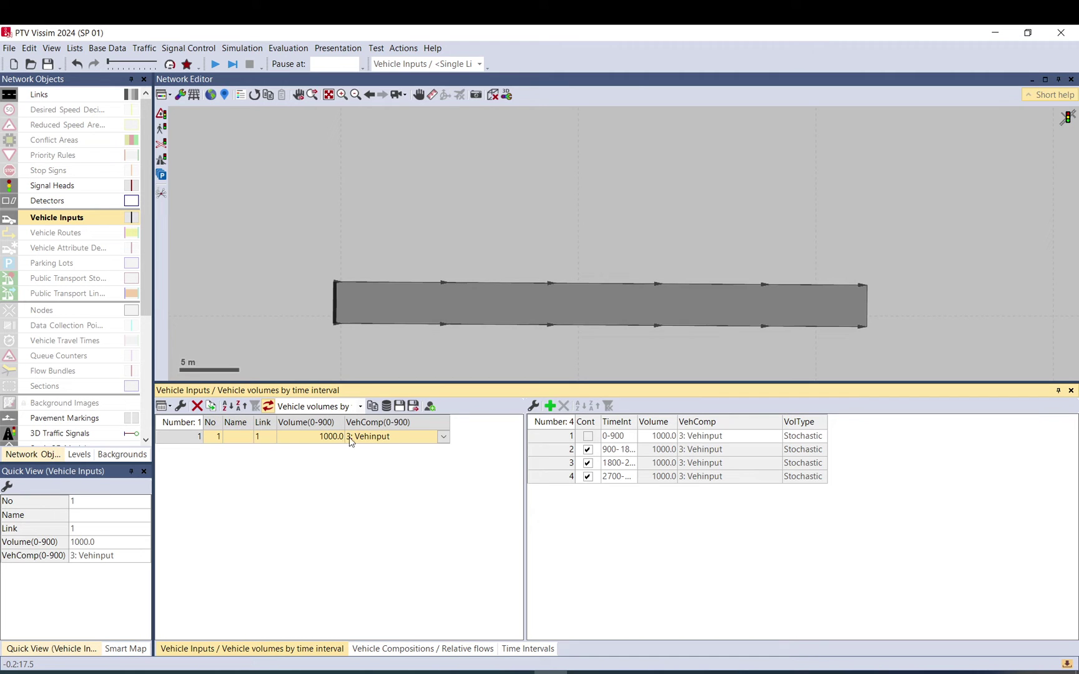
pyautogui.moveTo(640, 422); pyautogui.dragTo(692, 422)
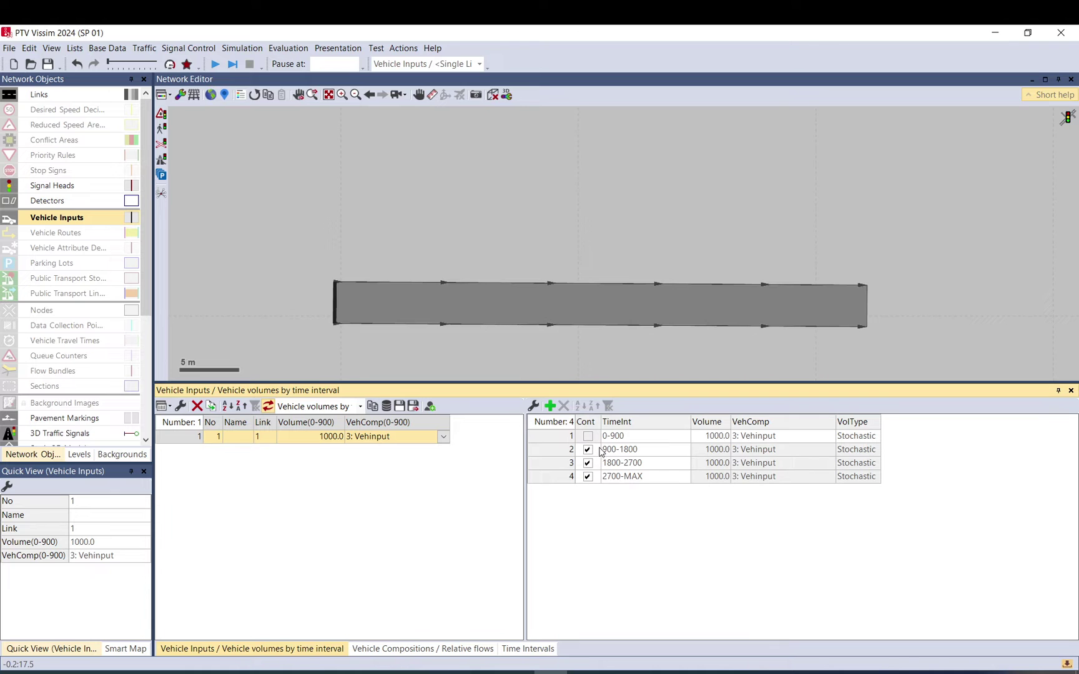
pyautogui.click(712, 439)
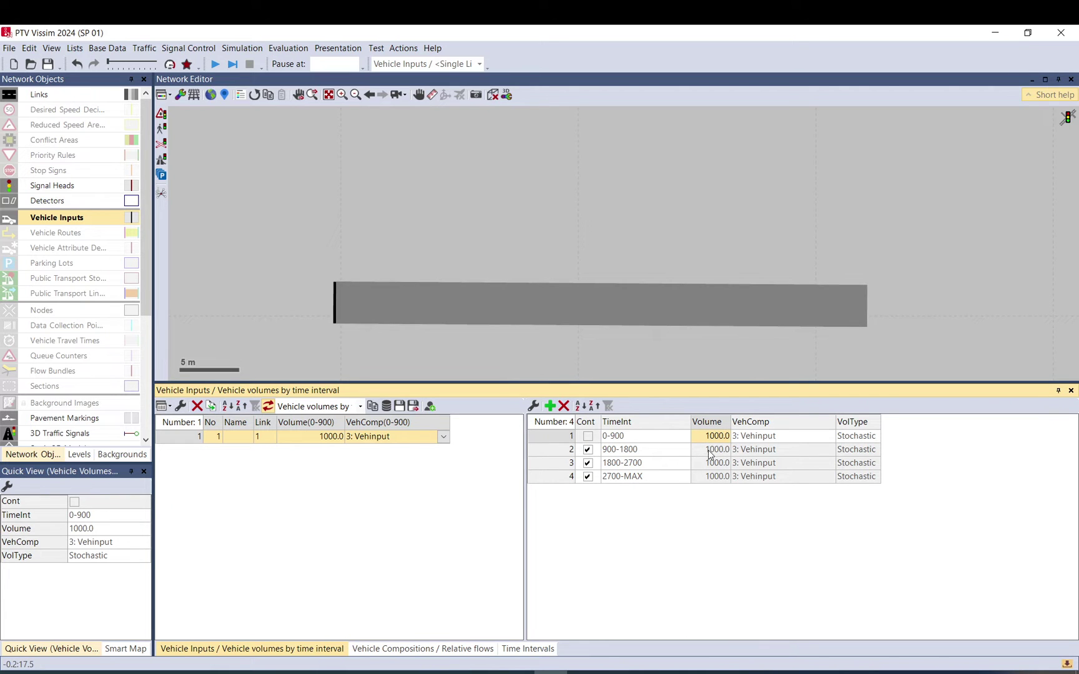
pyautogui.write('300')
pyautogui.press('Return')
# Uncheck Cont for the 900-1800, 1800-2700 and 2700-MAX intervals
pyautogui.click(710, 450)
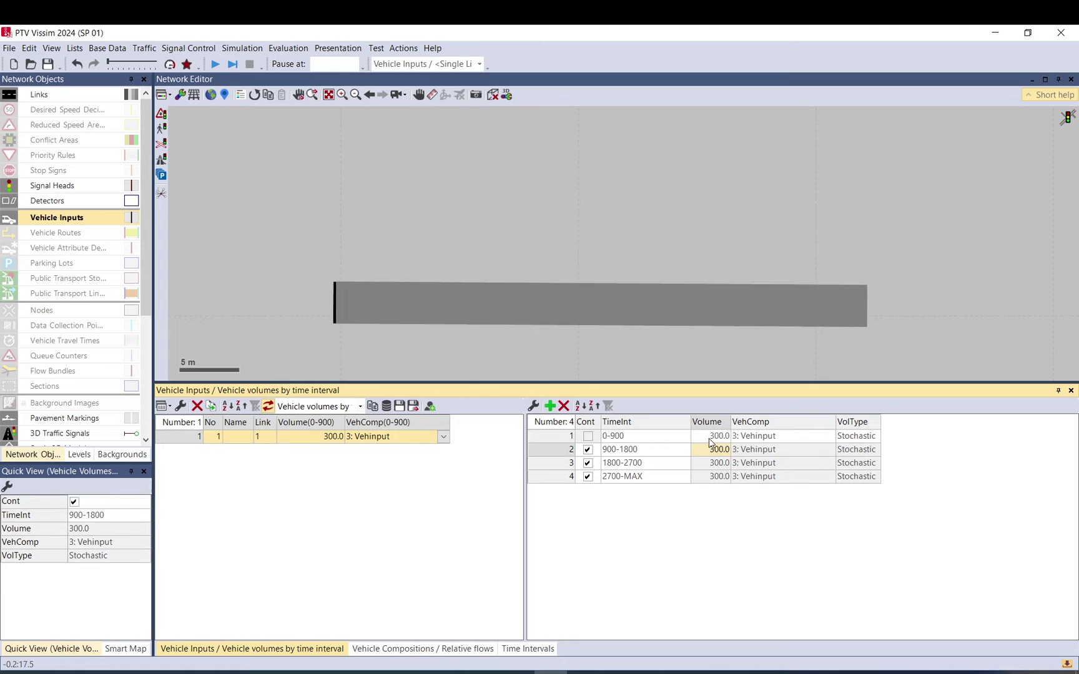
pyautogui.click(712, 465)
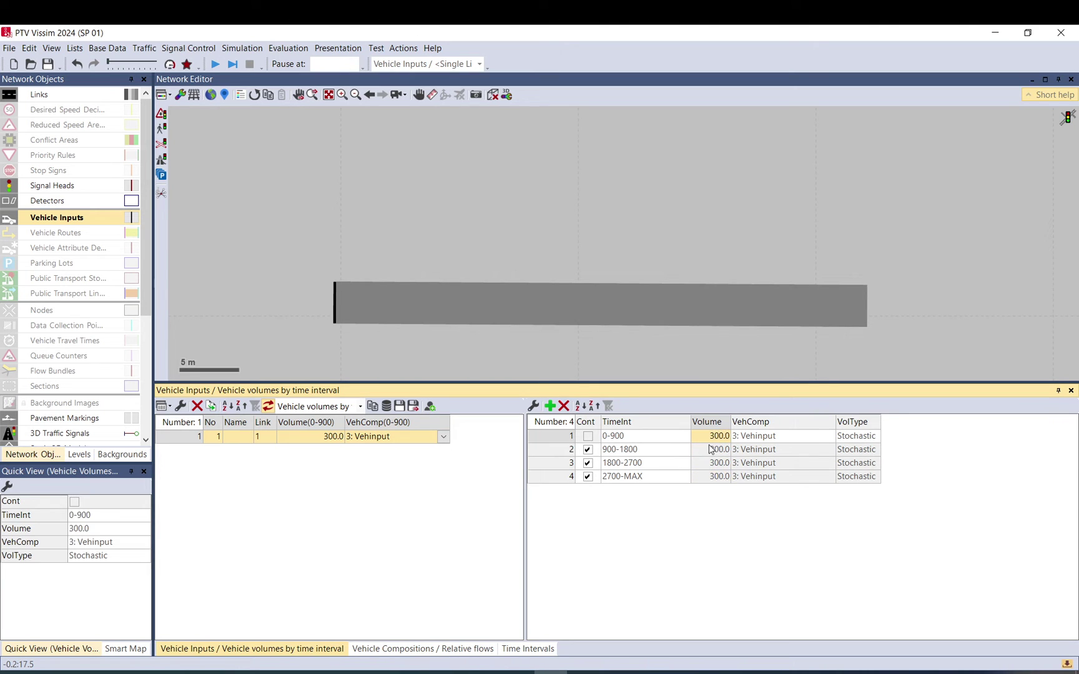
pyautogui.click(707, 450)
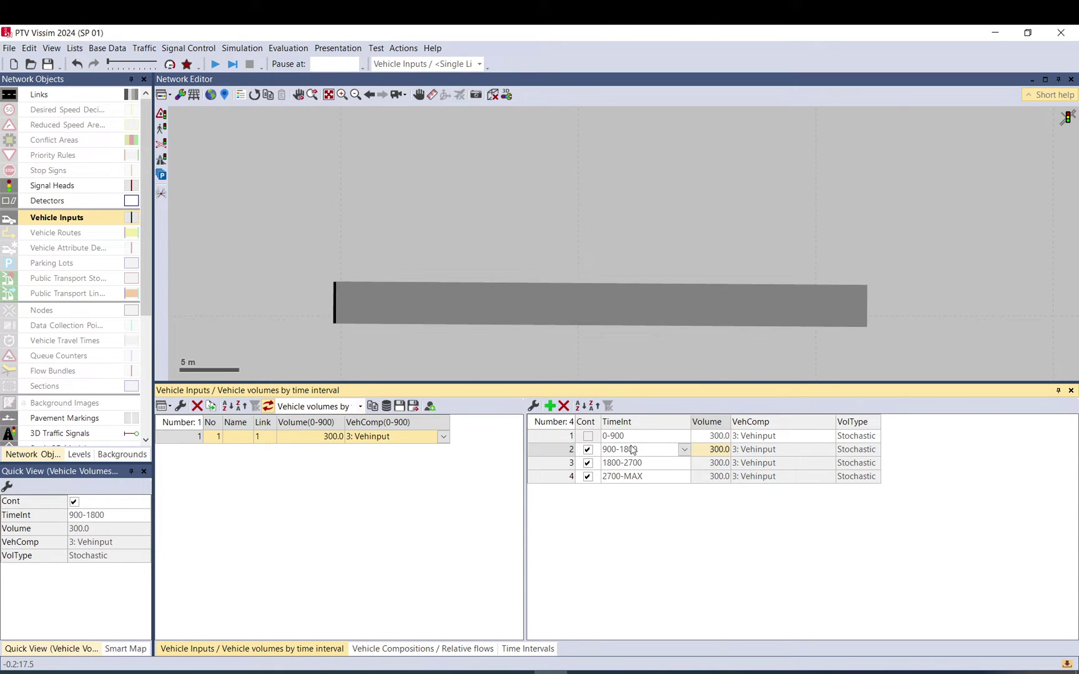
pyautogui.moveTo(710, 440); pyautogui.dragTo(712, 478)
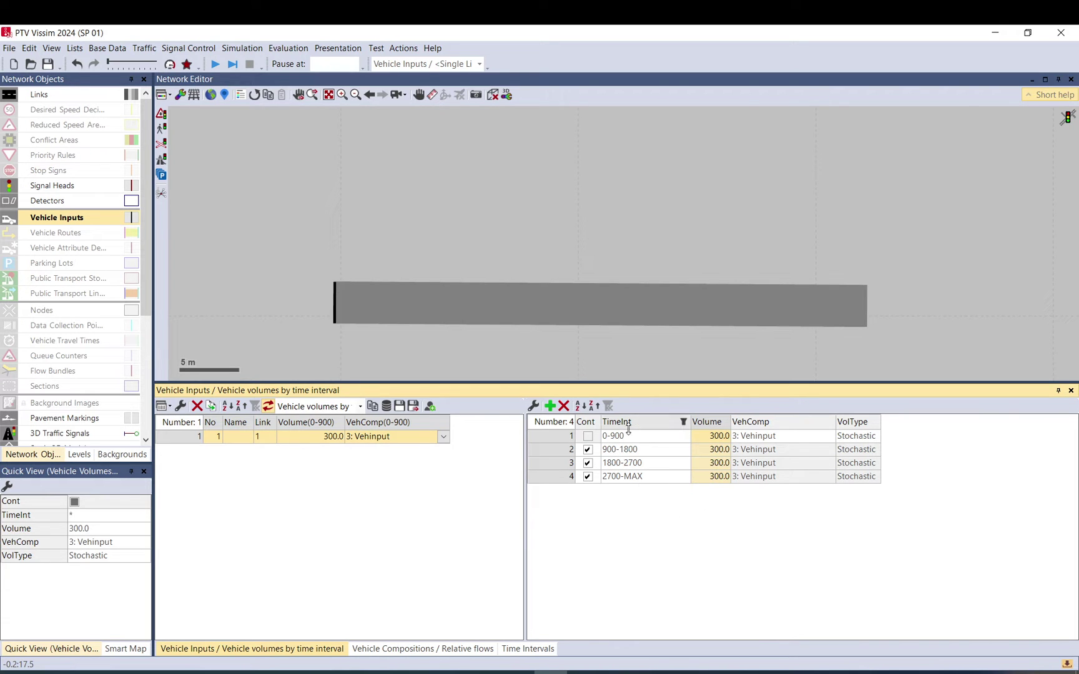
pyautogui.click(588, 450)
pyautogui.click(587, 463)
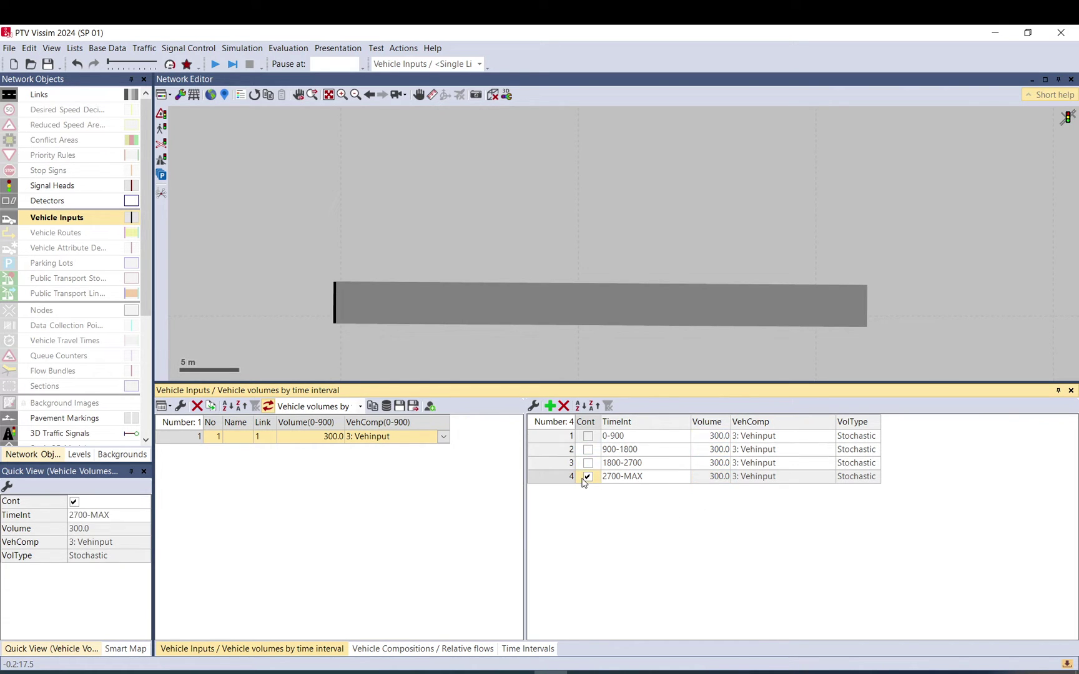
pyautogui.click(588, 476)
pyautogui.moveTo(715, 438); pyautogui.dragTo(716, 450)
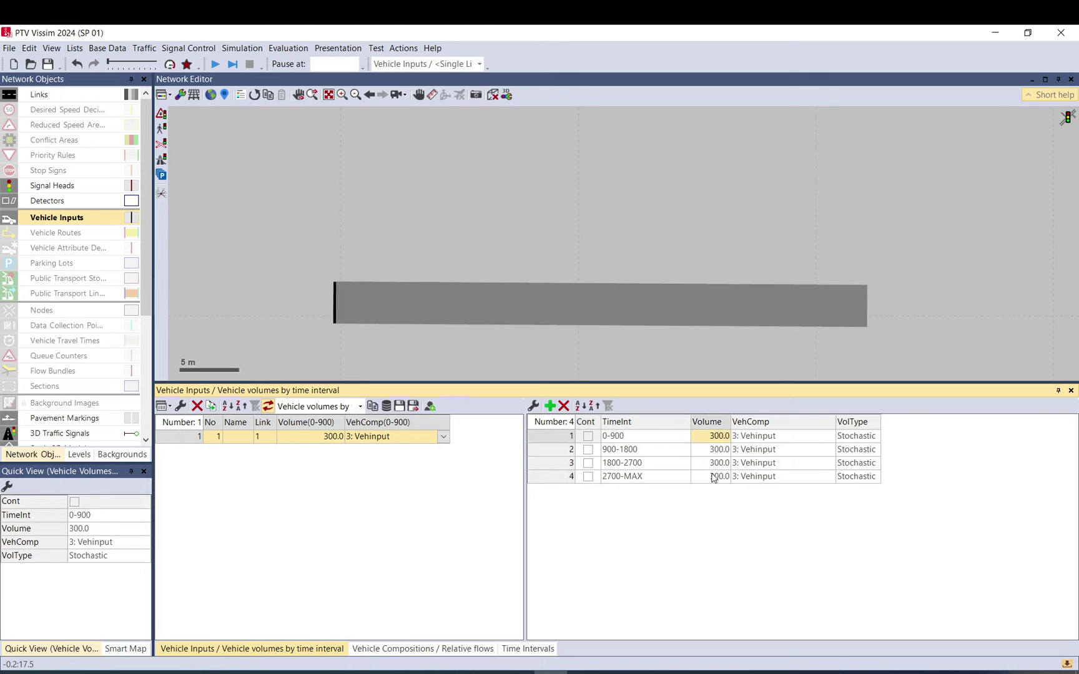
pyautogui.click(713, 479)
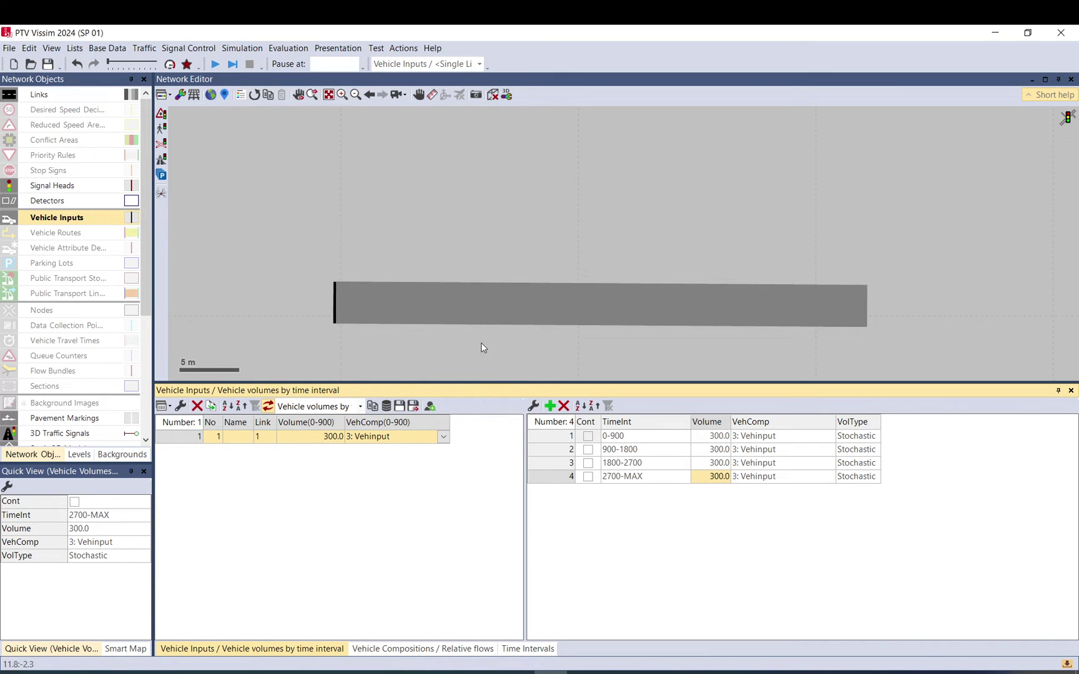
# Shift the link up-left and reselect vehicle input 1's interval volumes
pyautogui.moveTo(478, 318); pyautogui.dragTo(435, 289)
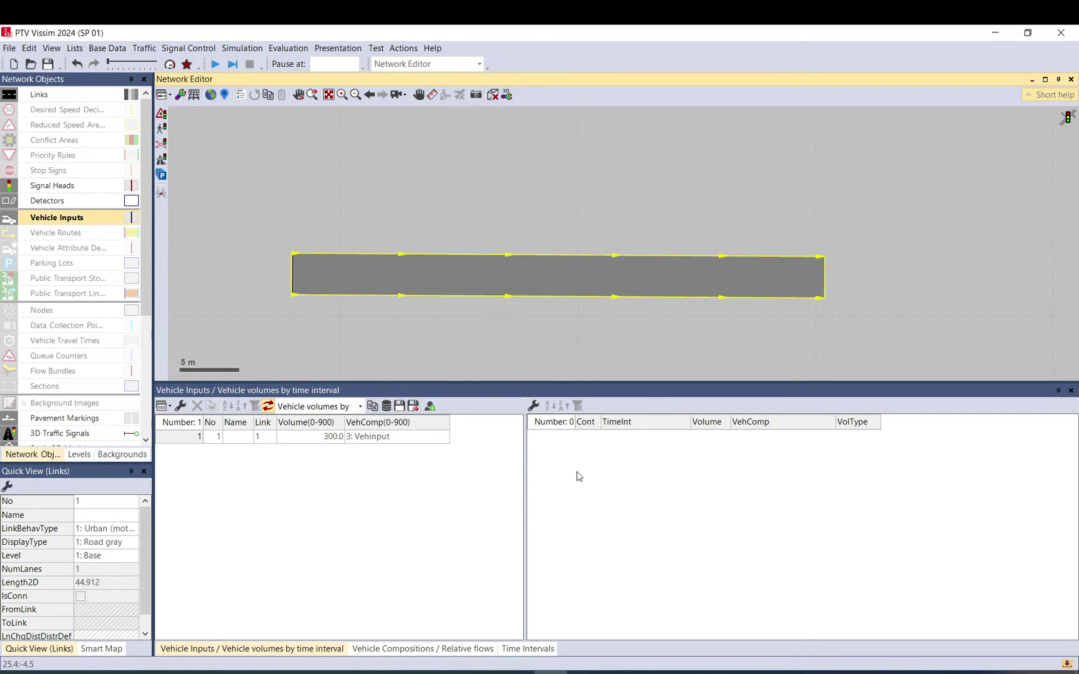
pyautogui.click(184, 441)
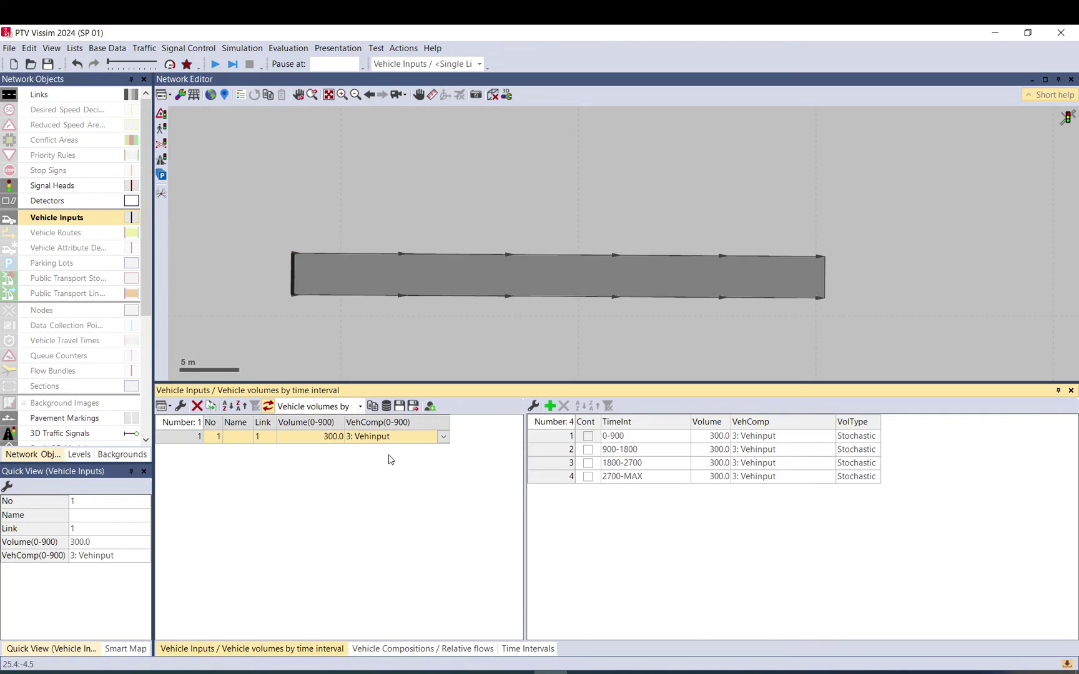
pyautogui.click(703, 442)
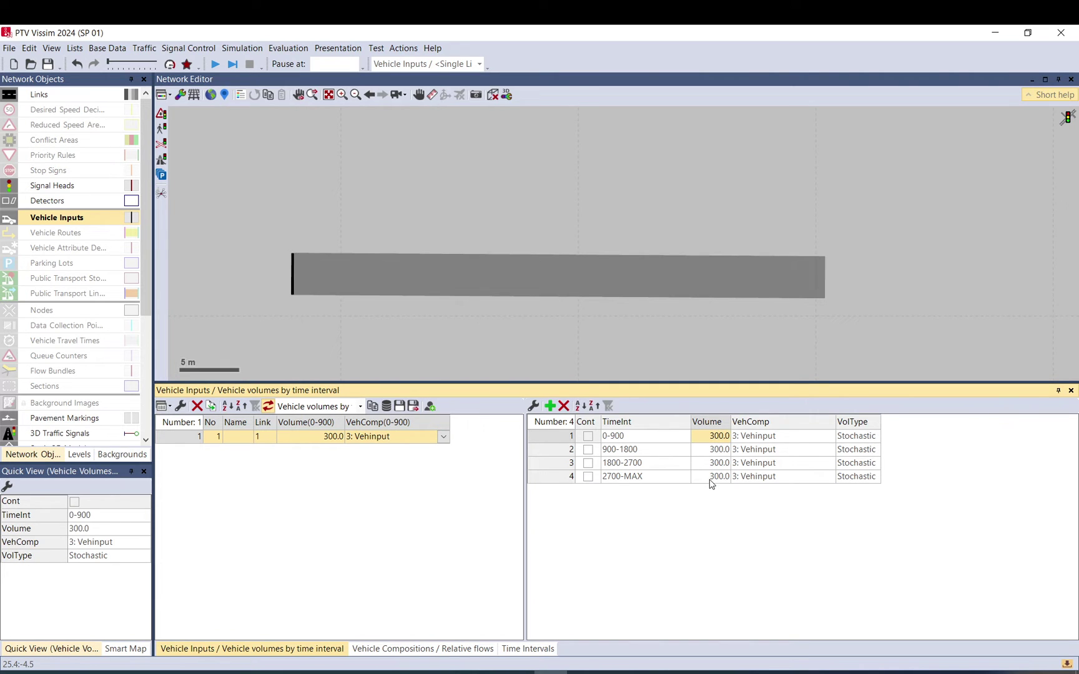
# Enter interval volumes of 200 for 0-900 and 400 for 900-1800
pyautogui.click(711, 477)
pyautogui.click(709, 442)
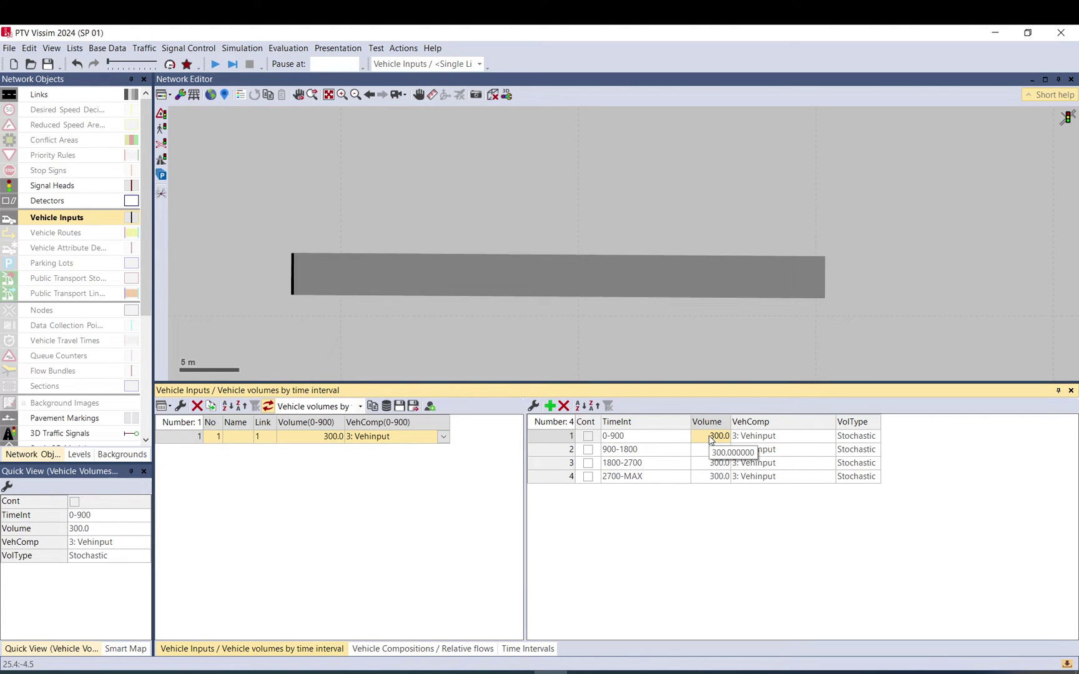
pyautogui.write('200')
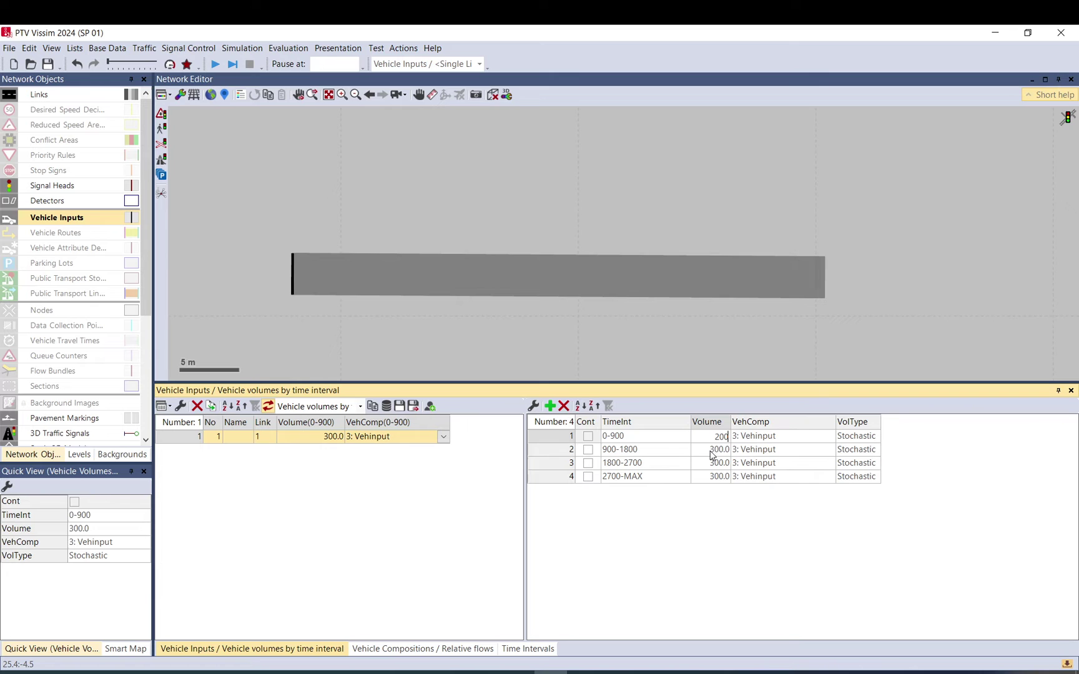
pyautogui.press('Return')
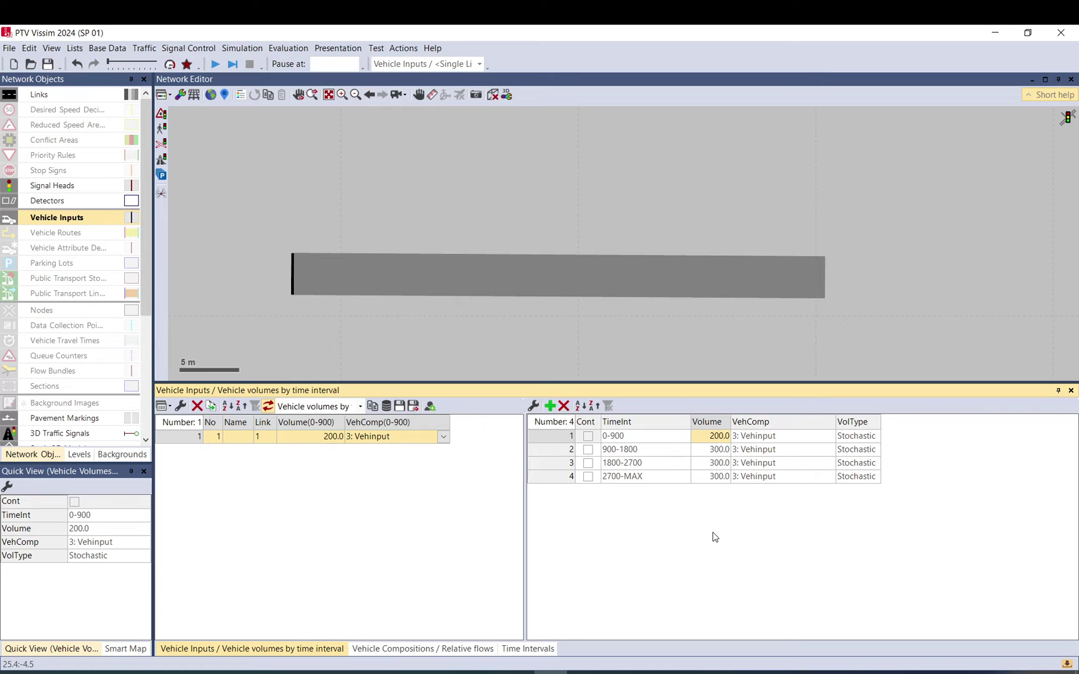
pyautogui.click(718, 449)
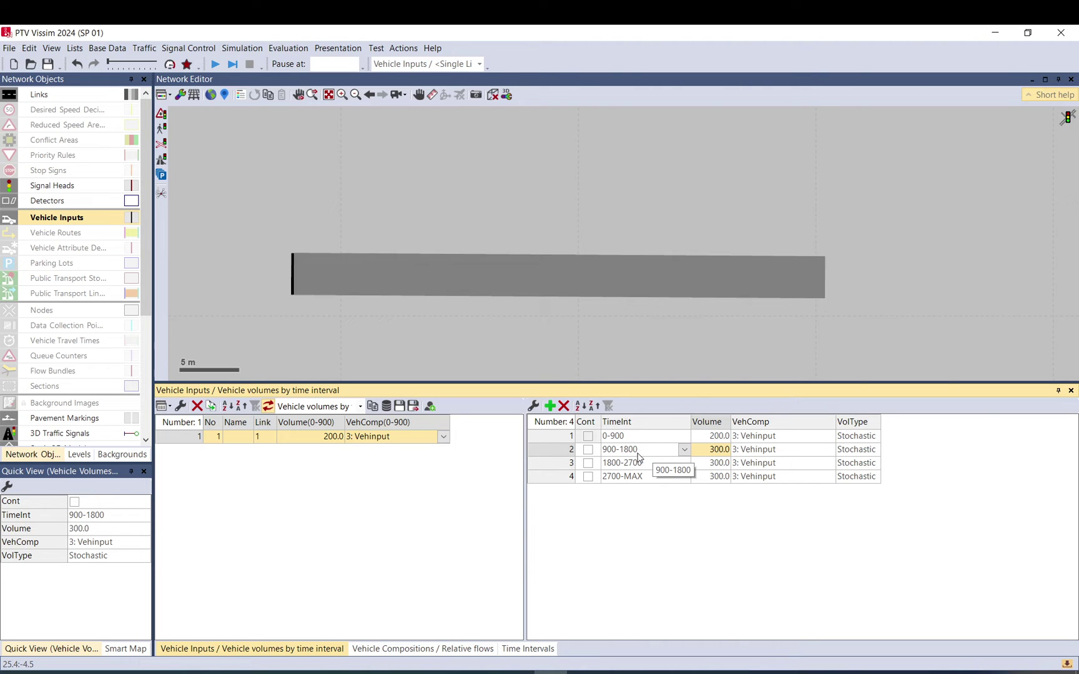
pyautogui.write('400')
pyautogui.click(705, 467)
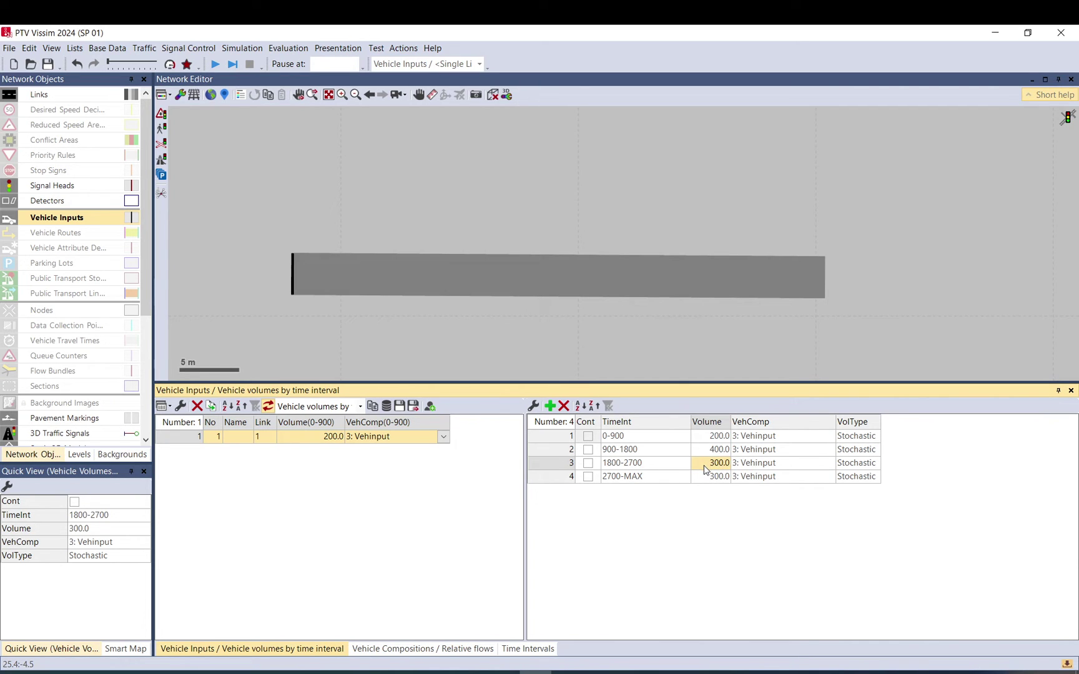
# Enter interval volumes of 400 for 1800-2700 and 200 for 2700-MAX
pyautogui.write('400')
pyautogui.click(704, 475)
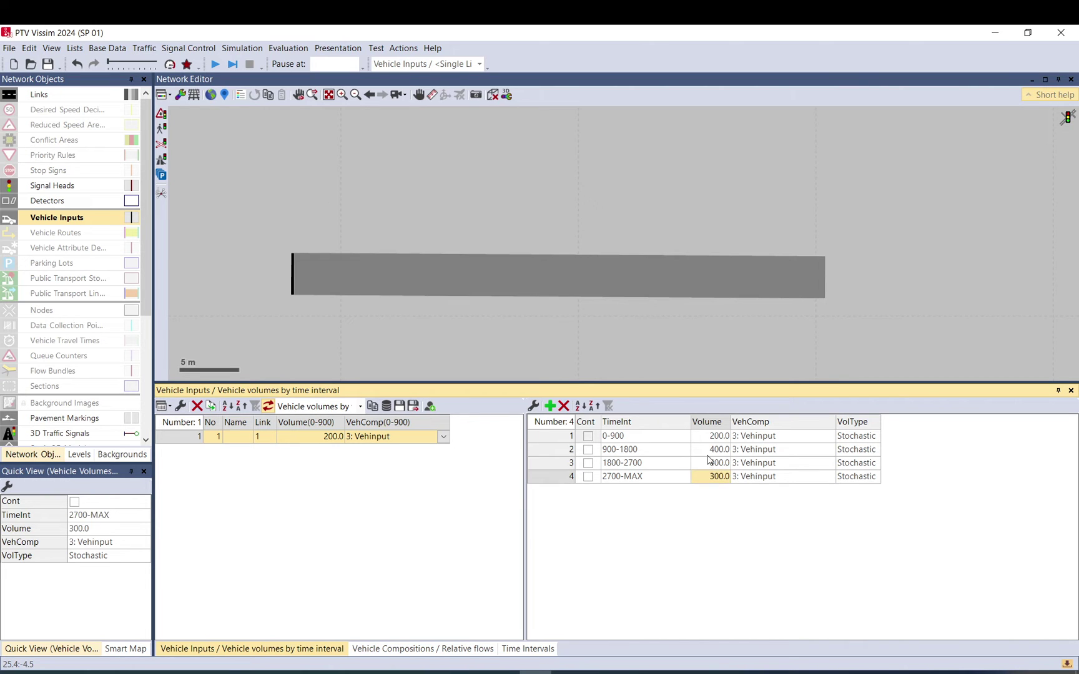
pyautogui.click(707, 456)
pyautogui.click(708, 466)
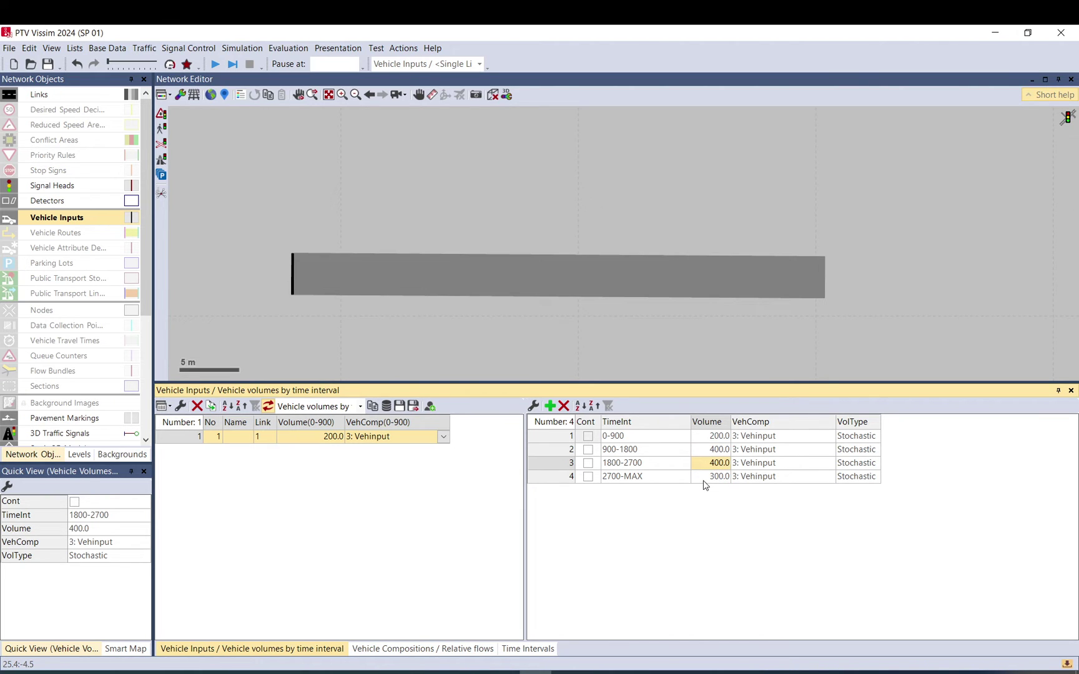
pyautogui.click(705, 480)
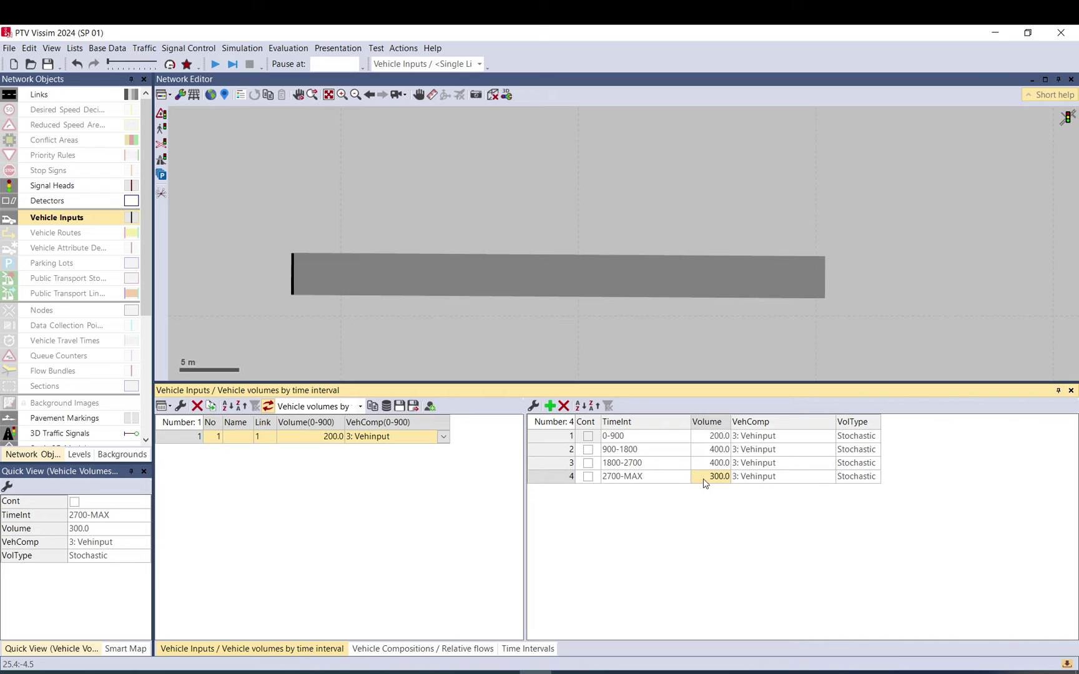
pyautogui.write('200')
pyautogui.press('Return')
pyautogui.click(873, 440)
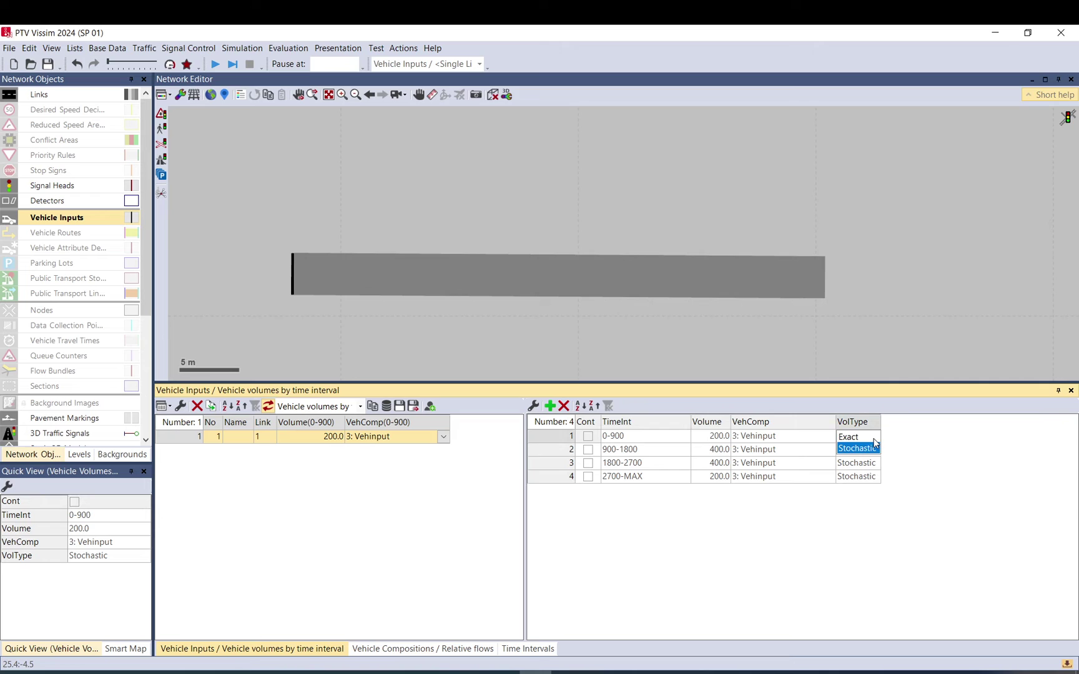
pyautogui.click(874, 447)
pyautogui.click(875, 439)
pyautogui.click(862, 448)
pyautogui.click(874, 439)
pyautogui.click(860, 437)
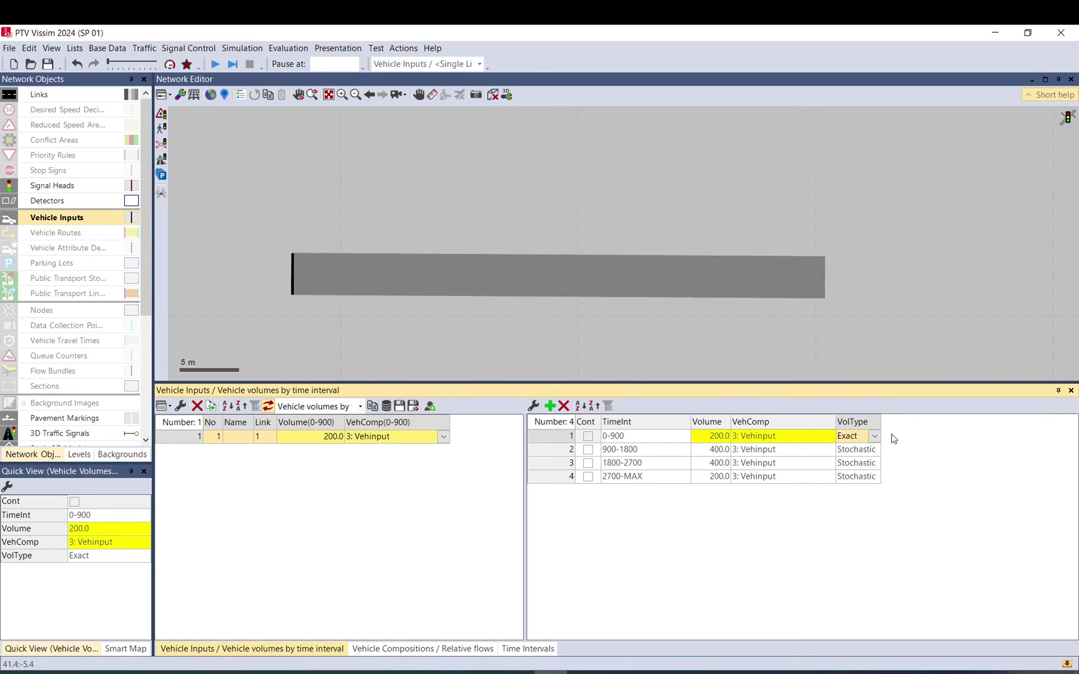
pyautogui.moveTo(872, 452)
pyautogui.click(874, 437)
pyautogui.click(861, 451)
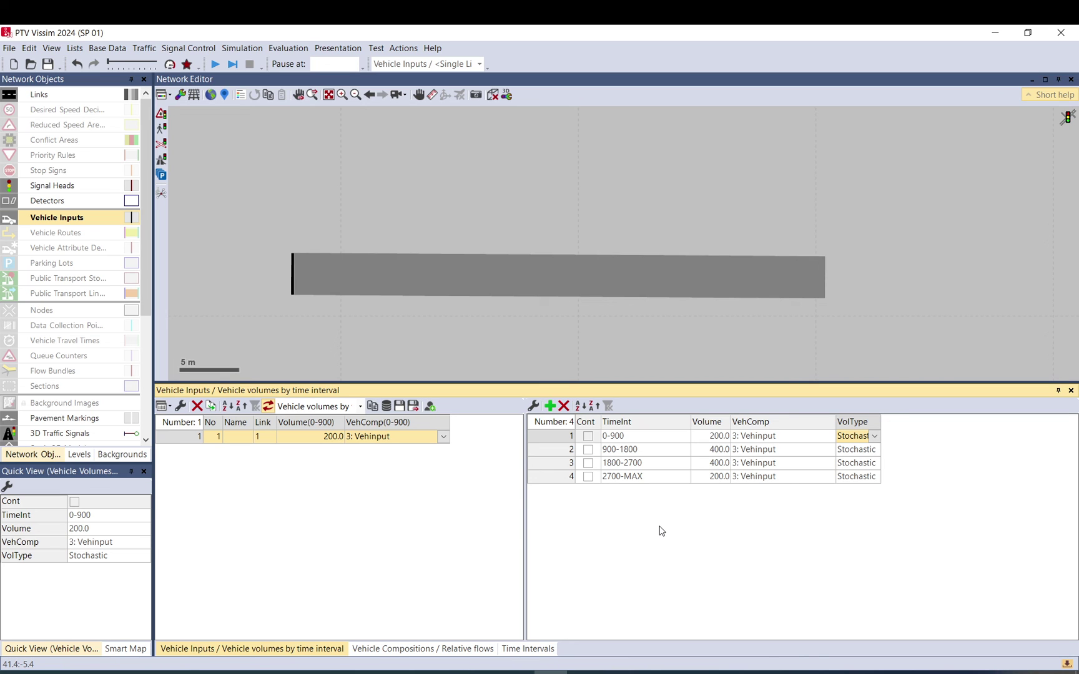
# Switch the first two intervals' volume type to Exact, then back to Stochastic
pyautogui.click(874, 436)
pyautogui.click(867, 438)
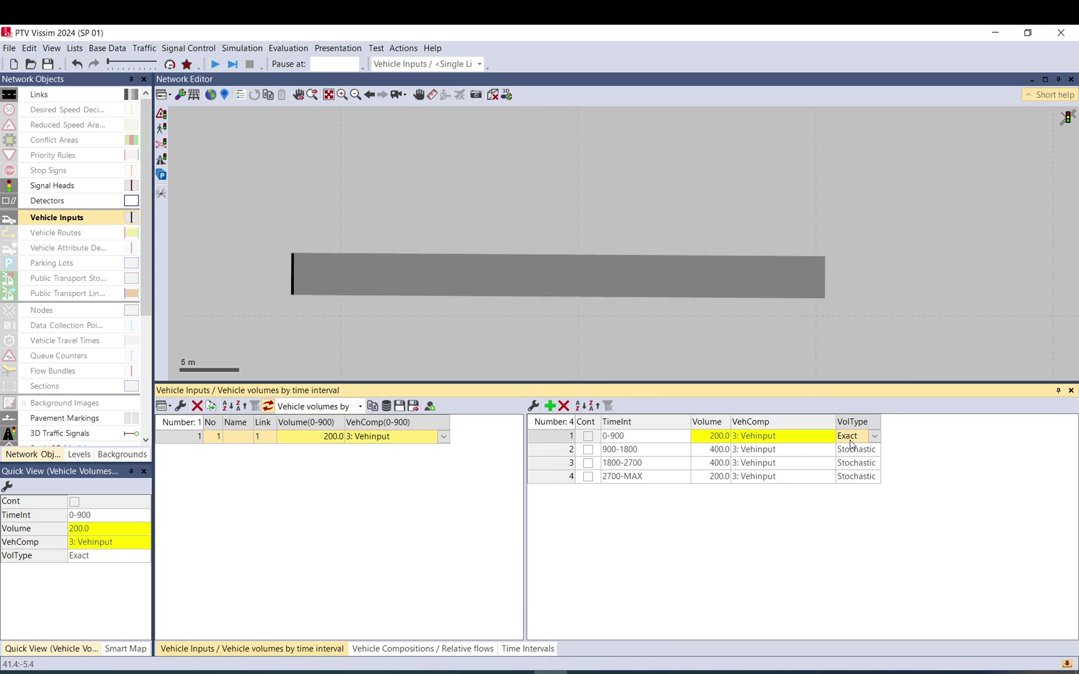
pyautogui.click(852, 450)
pyautogui.click(874, 450)
pyautogui.click(859, 451)
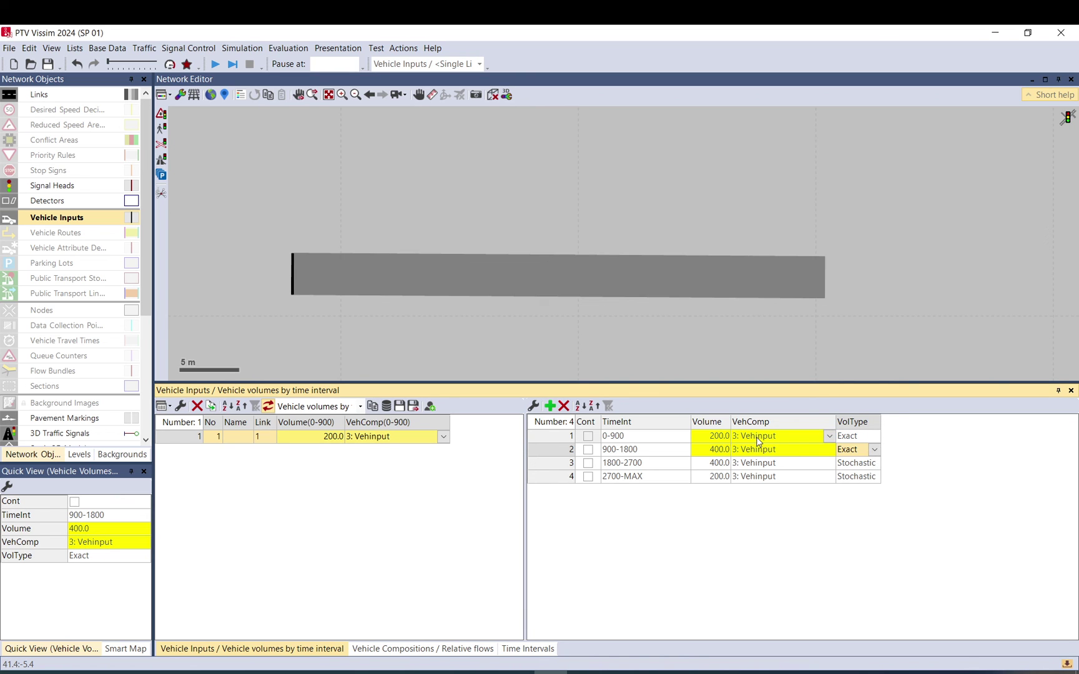
pyautogui.click(874, 450)
pyautogui.click(856, 463)
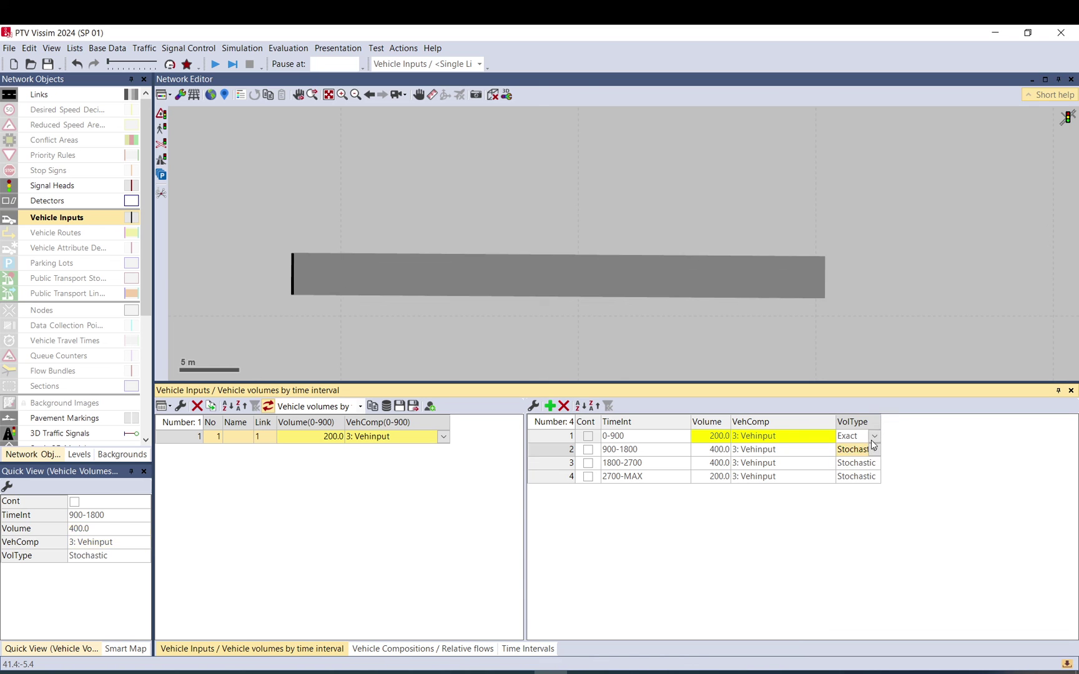
pyautogui.click(852, 435)
pyautogui.click(874, 436)
pyautogui.click(857, 450)
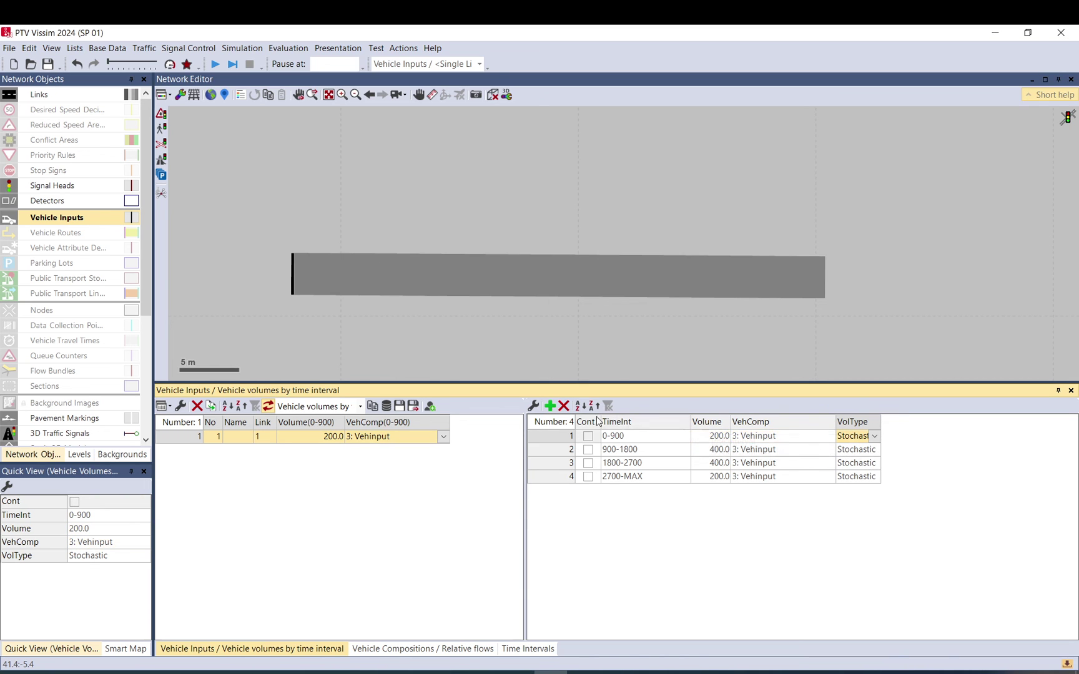
# Toggle Cont on and back off for the last three intervals
pyautogui.click(588, 476)
pyautogui.click(587, 463)
pyautogui.click(587, 450)
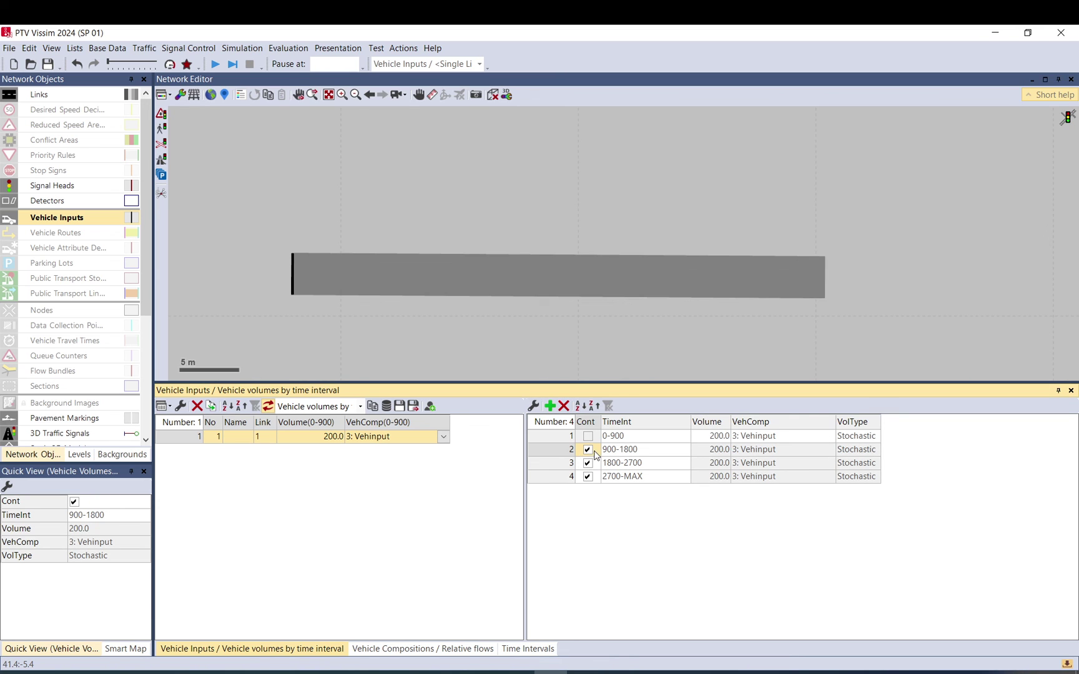
pyautogui.click(590, 450)
pyautogui.click(588, 464)
pyautogui.click(588, 476)
# Re-enter 400 veh/h for 900-1800, then show the Vehicle Compositions relative flows
pyautogui.click(710, 449)
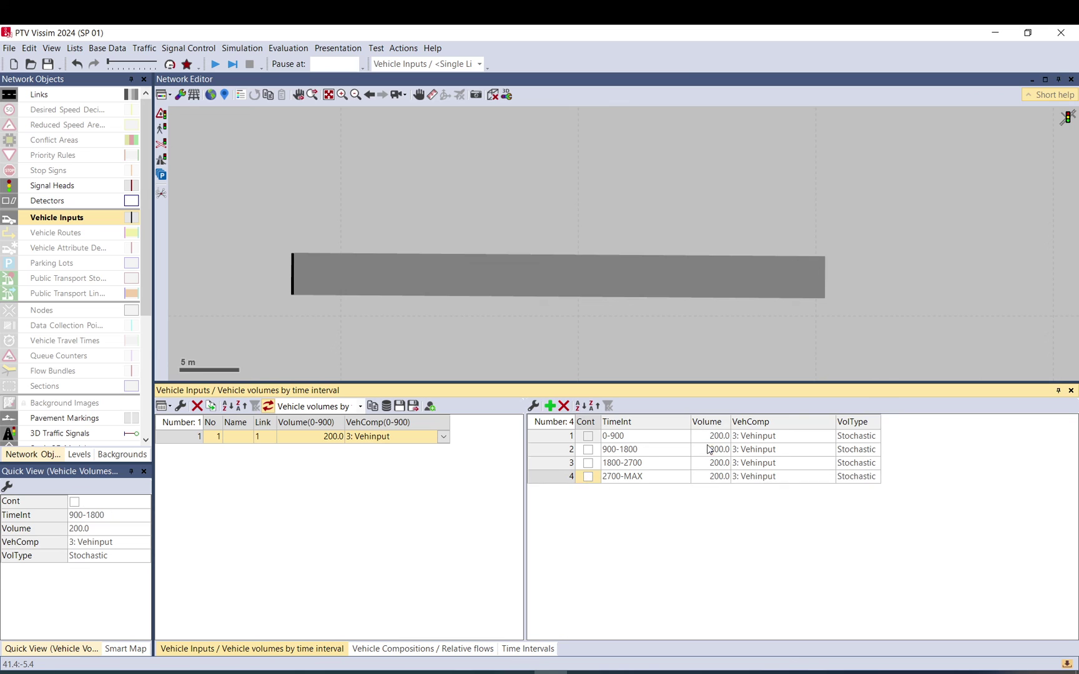
pyautogui.write('40')
pyautogui.click(711, 464)
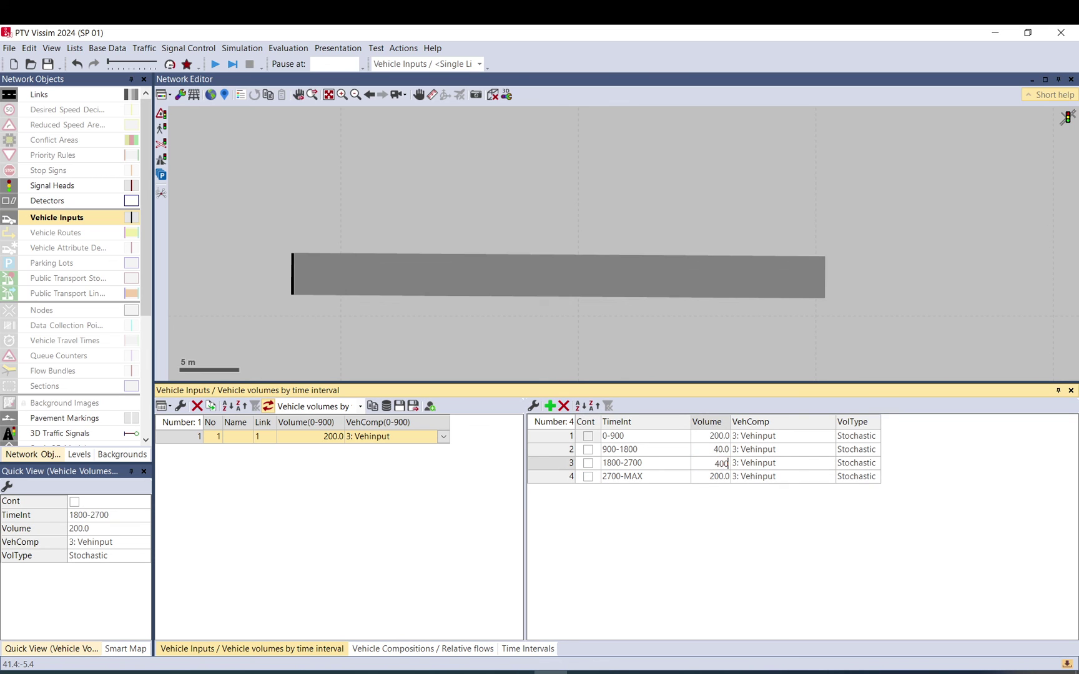
pyautogui.click(711, 449)
pyautogui.click(712, 450)
pyautogui.write('0')
pyautogui.click(706, 506)
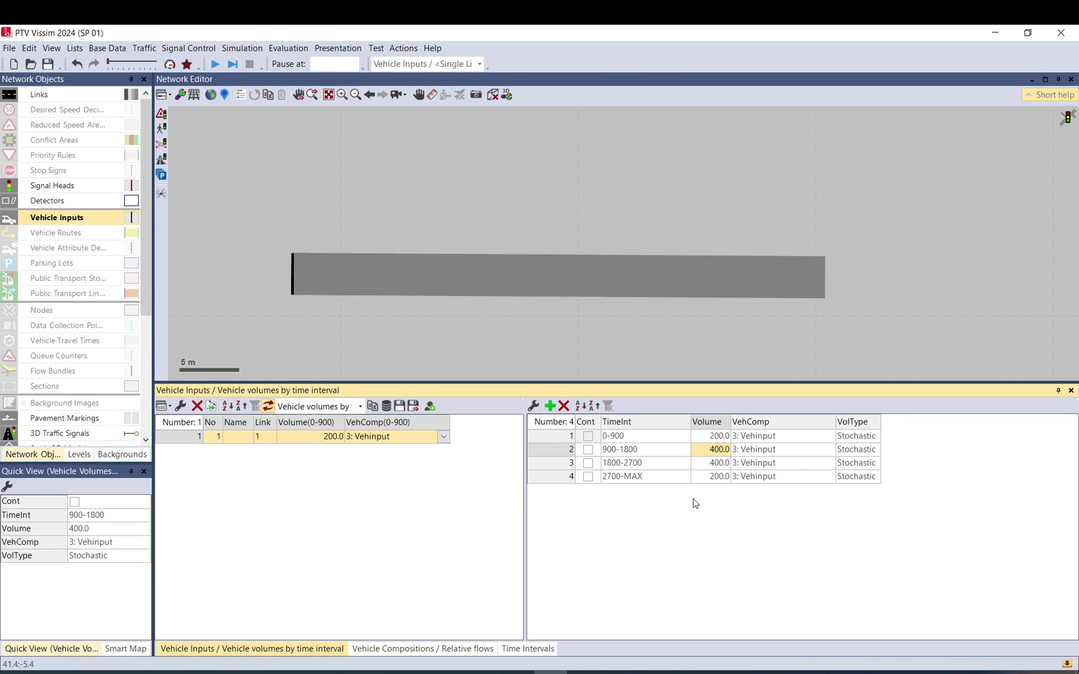
pyautogui.click(433, 649)
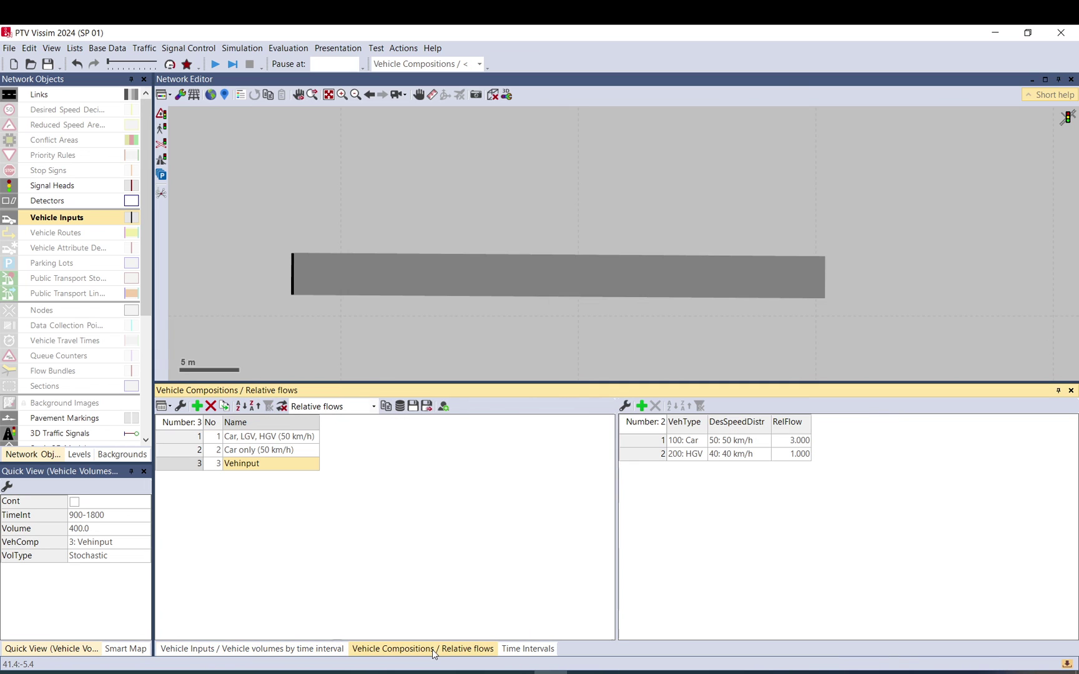